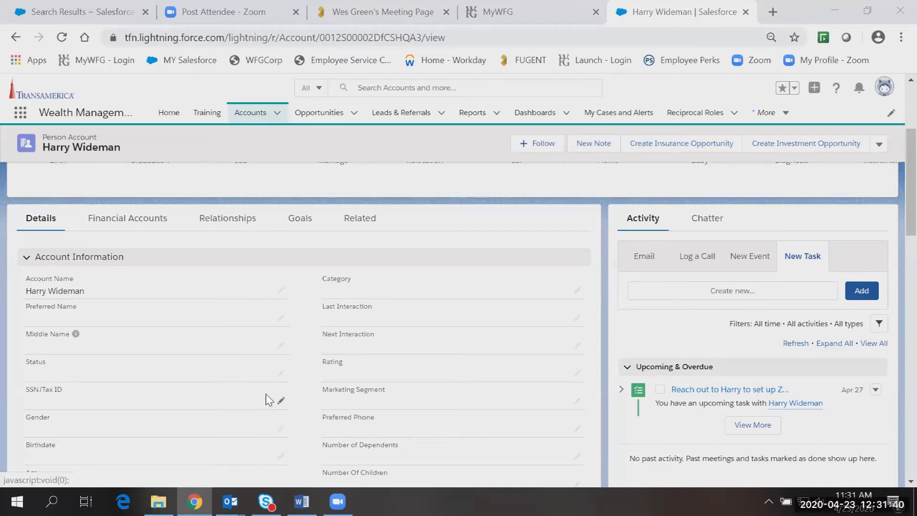
Switch the person account's Details section into inline edit mode.
click(577, 374)
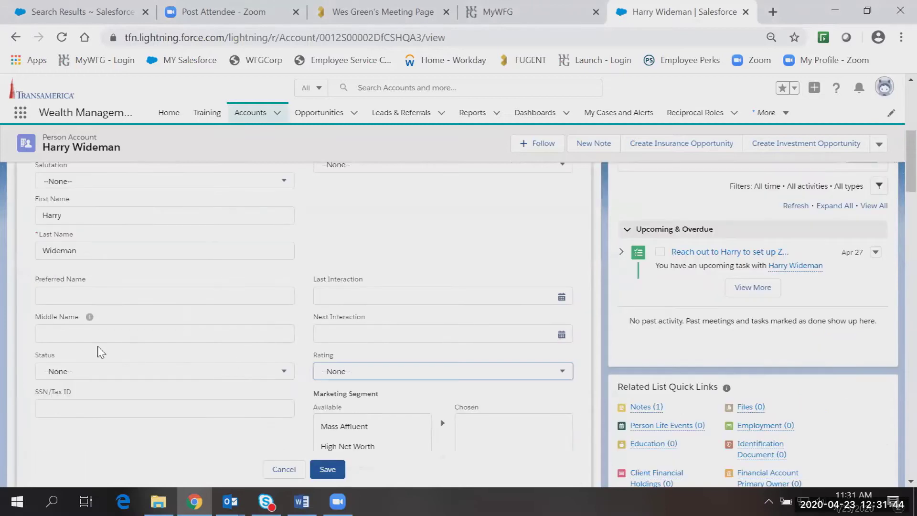
Set the client's Status to Prospect and Gender to Male.
click(208, 263)
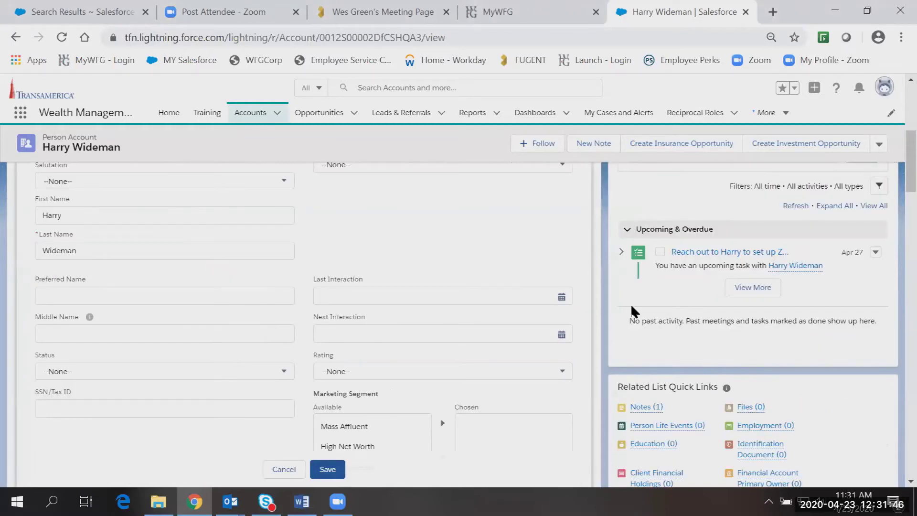
click(248, 377)
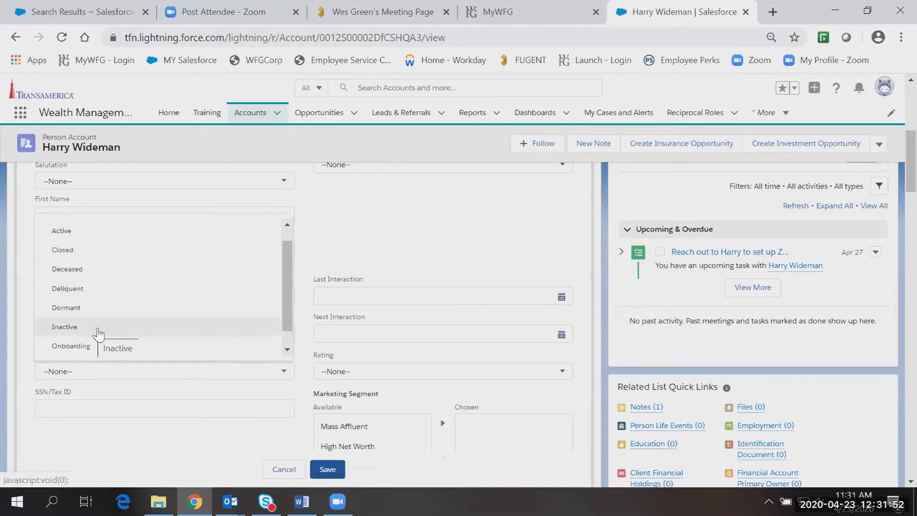
scroll(287, 274, down, 1)
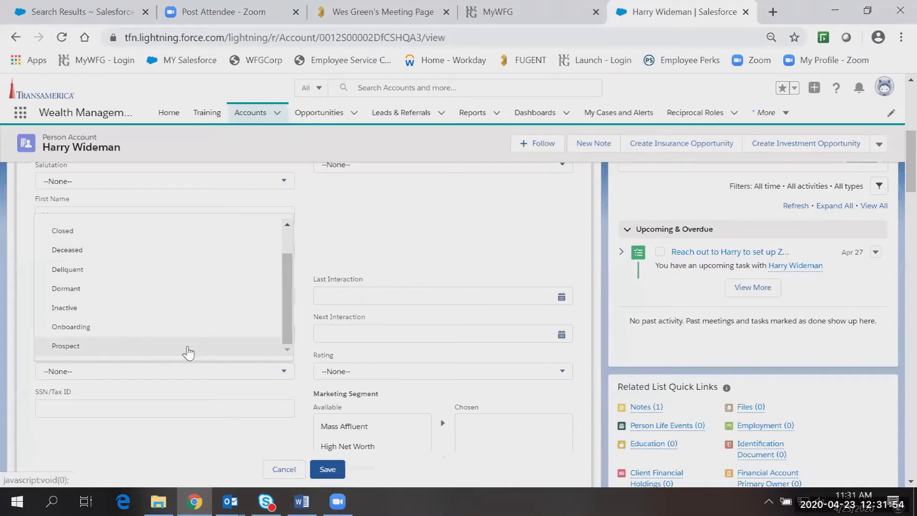
click(172, 354)
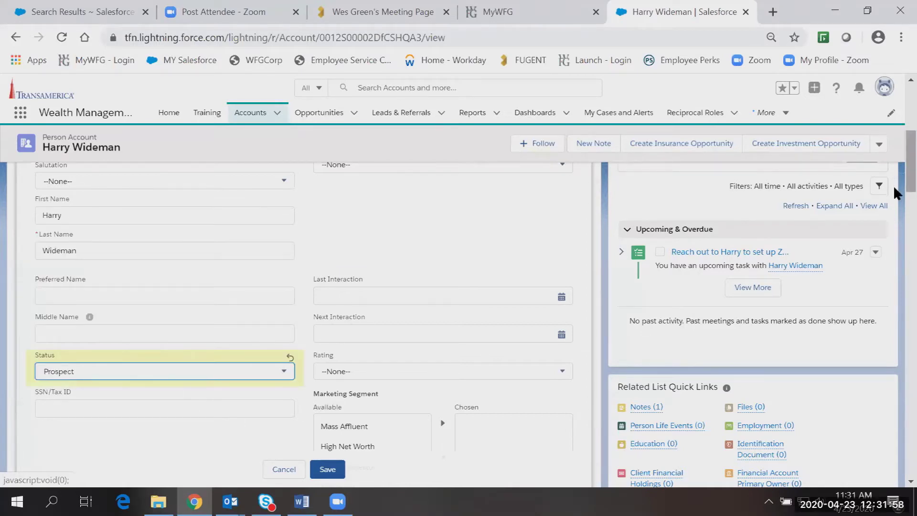
scroll(893, 191, down, 4)
click(165, 361)
click(124, 415)
click(121, 394)
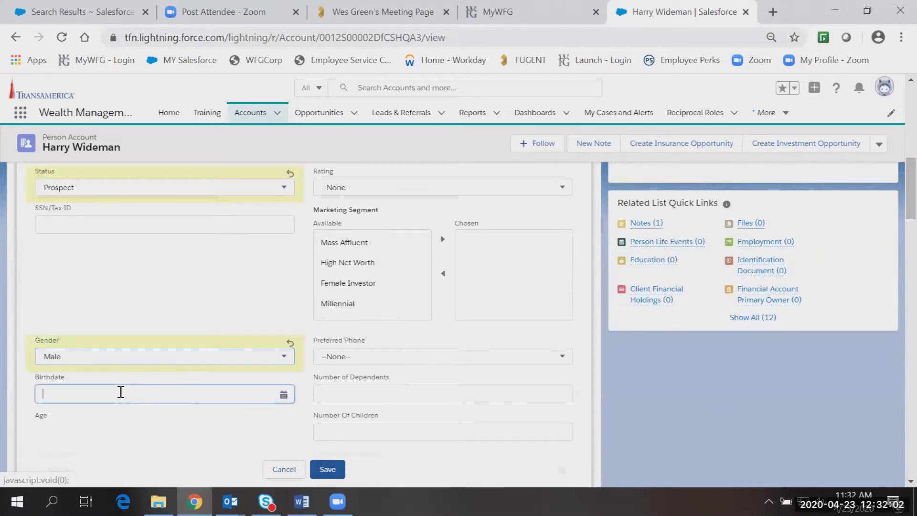
click(173, 199)
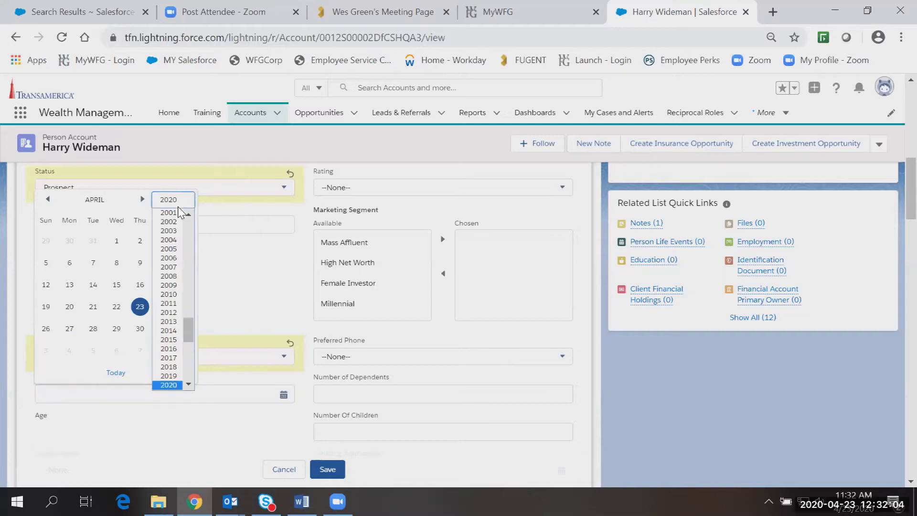
scroll(165, 265, up, 10)
click(165, 264)
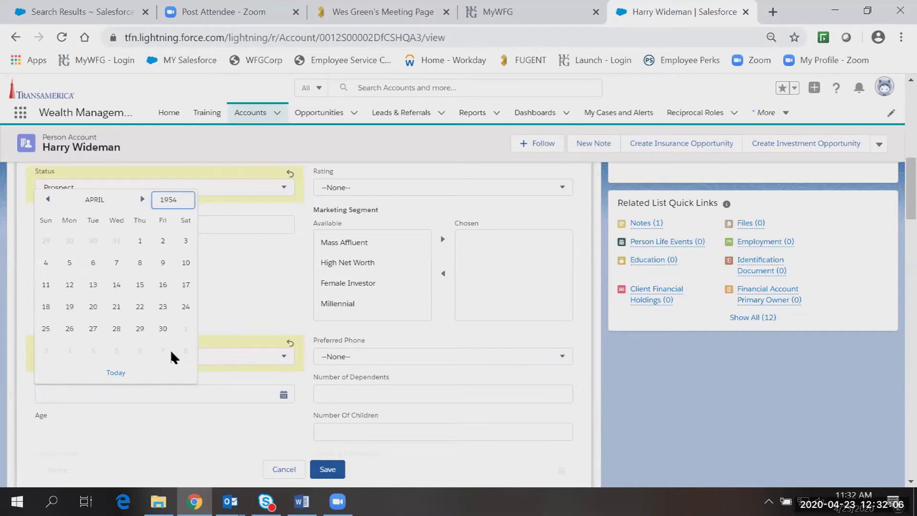
click(142, 200)
click(142, 199)
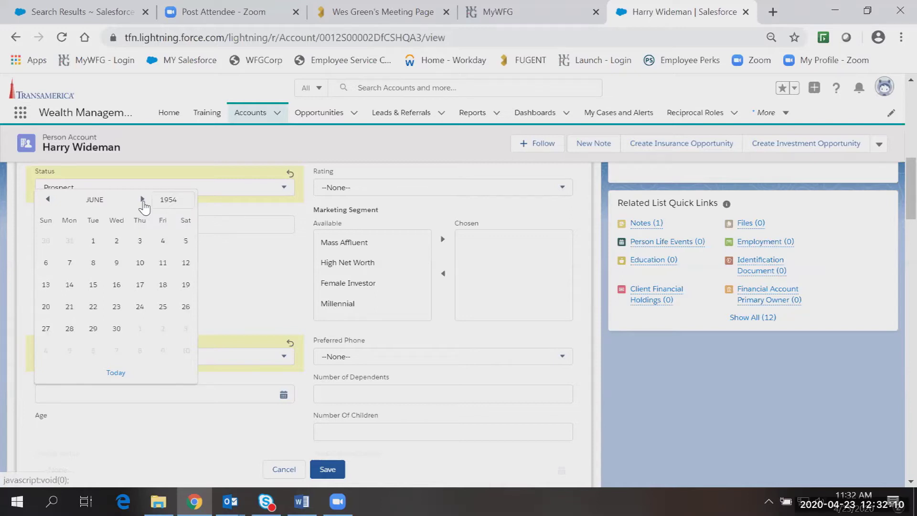
click(47, 199)
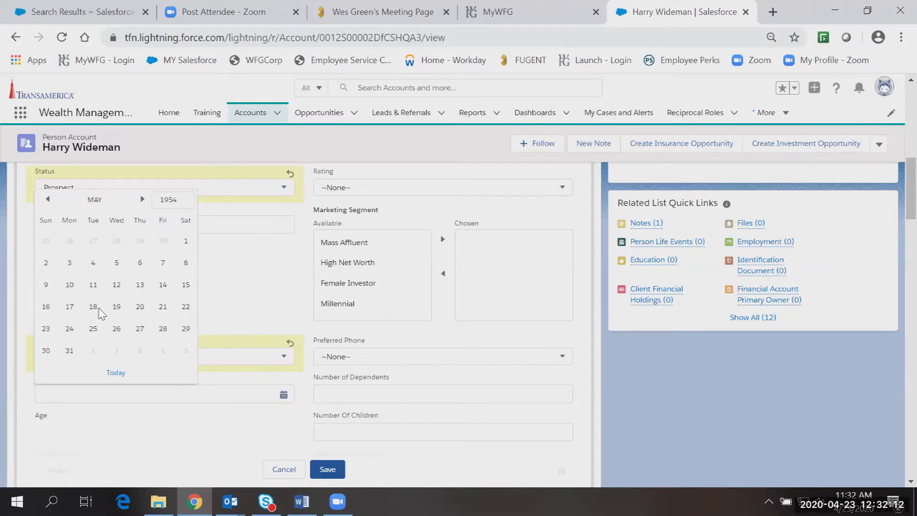
click(140, 285)
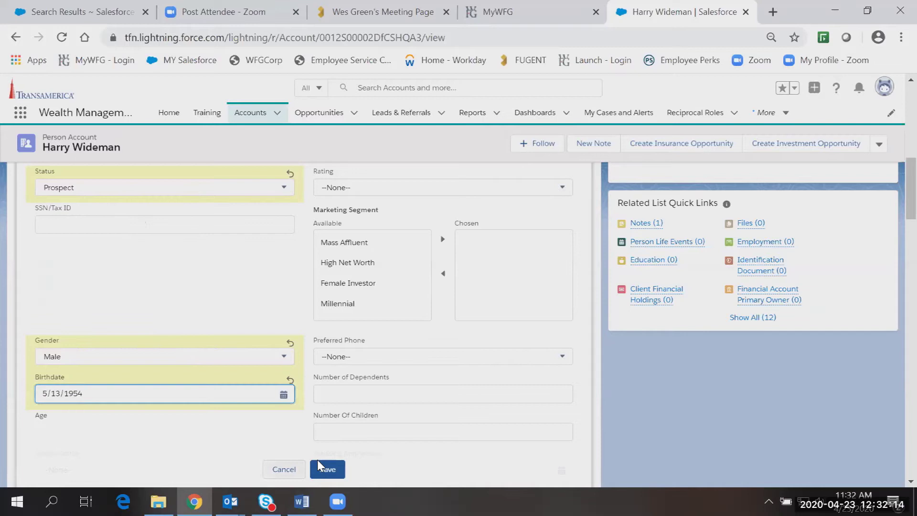
scroll(345, 434, down, 5)
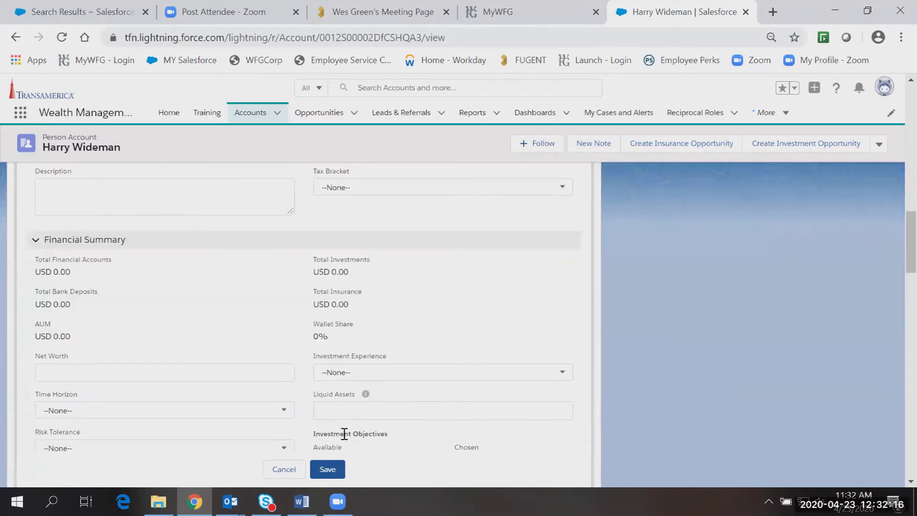
click(324, 468)
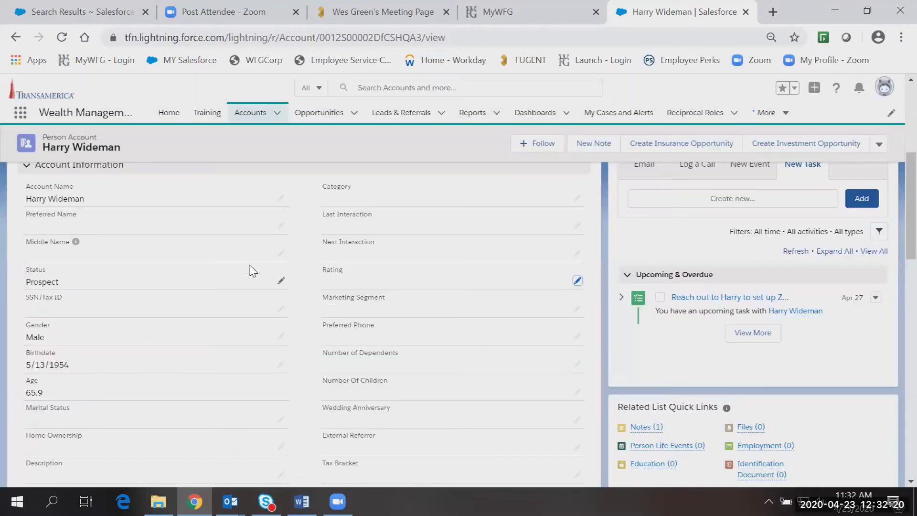
Scroll through the saved account record to reach its section tabs.
scroll(121, 284, up, 5)
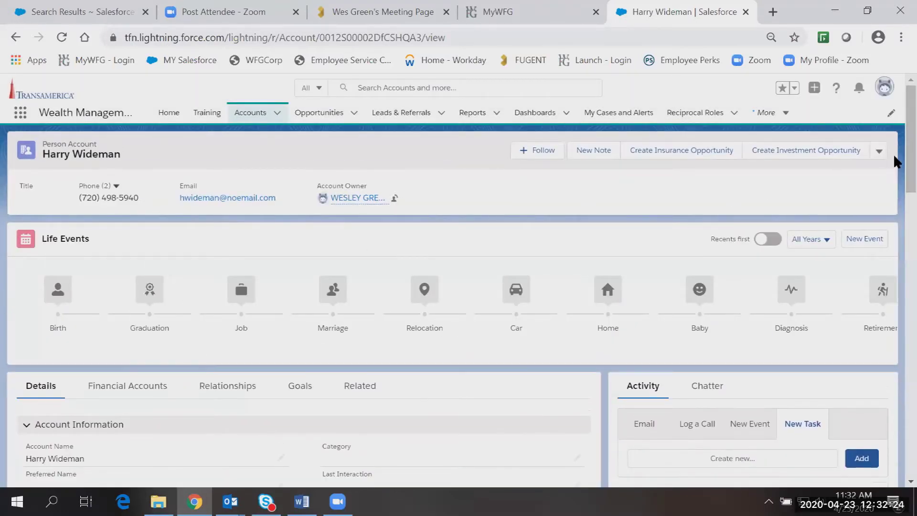
drag(910, 144, 895, 127)
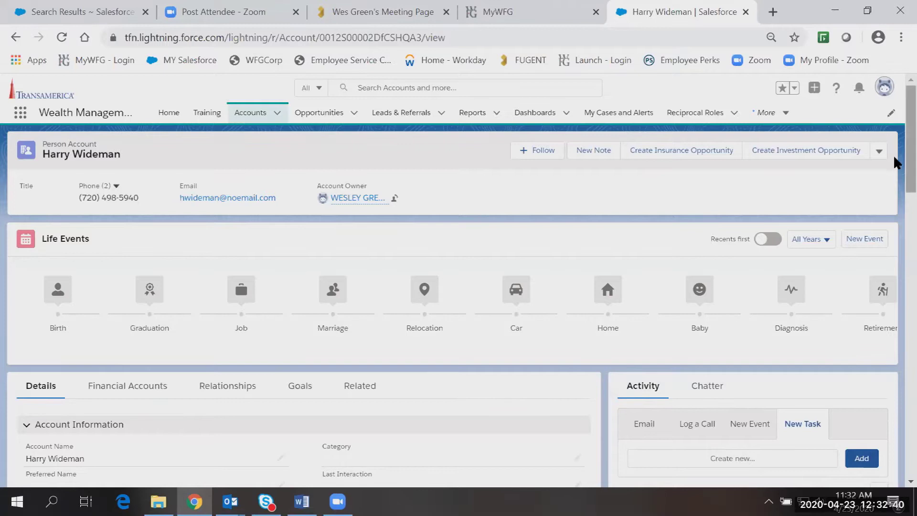
scroll(895, 174, down, 1)
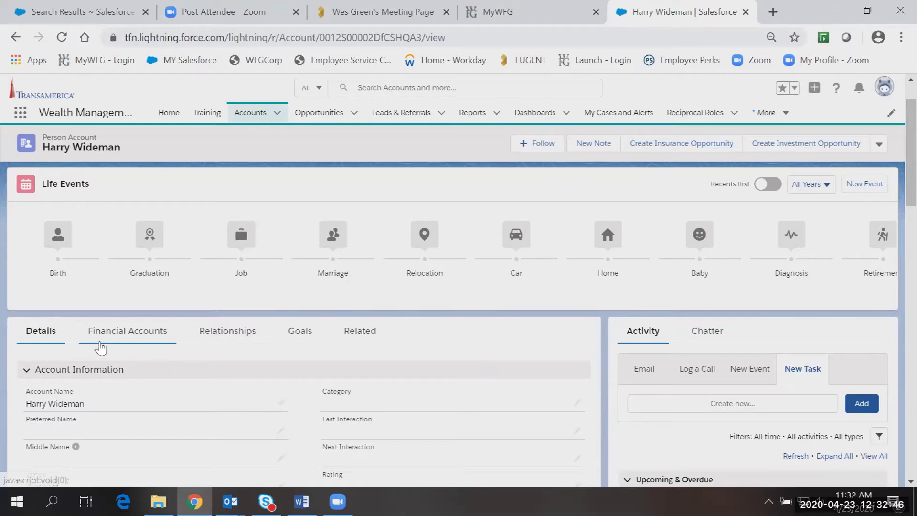
click(125, 345)
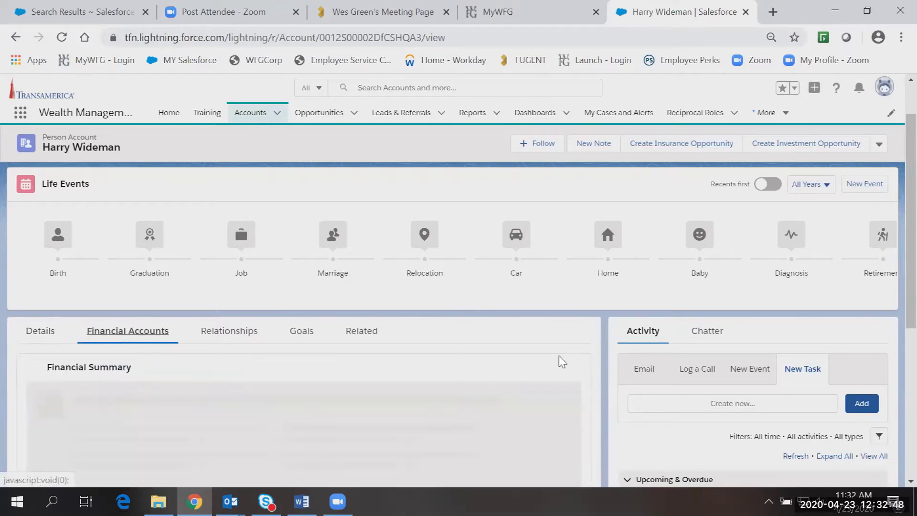
scroll(893, 181, down, 4)
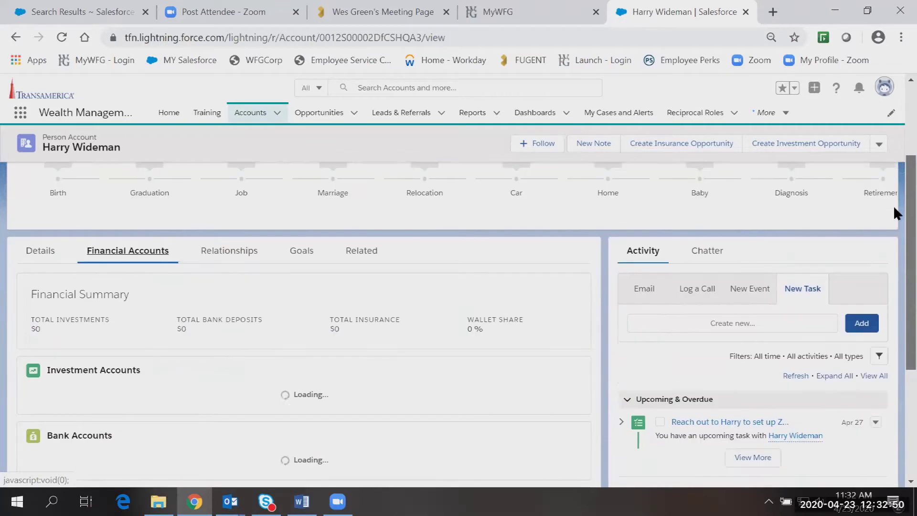
drag(894, 266, 893, 291)
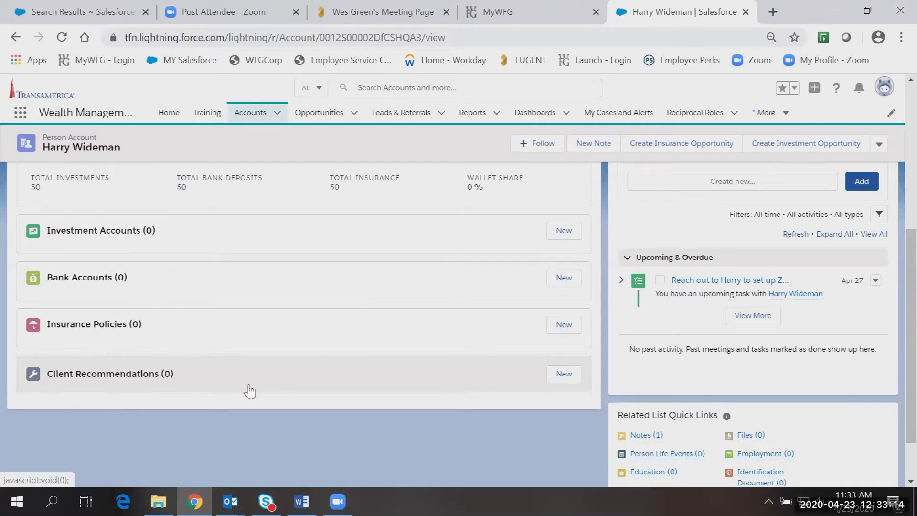
scroll(245, 387, up, 5)
scroll(895, 205, down, 3)
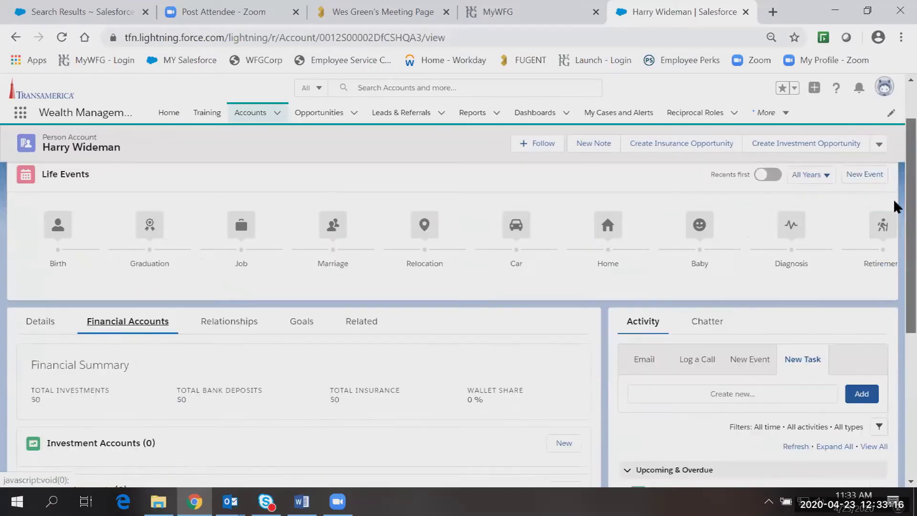
scroll(893, 201, down, 2)
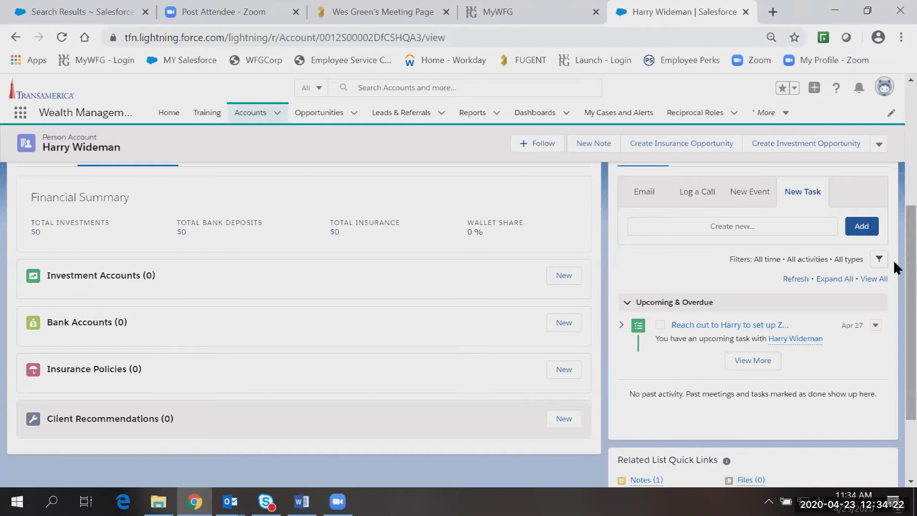
scroll(893, 260, up, 1)
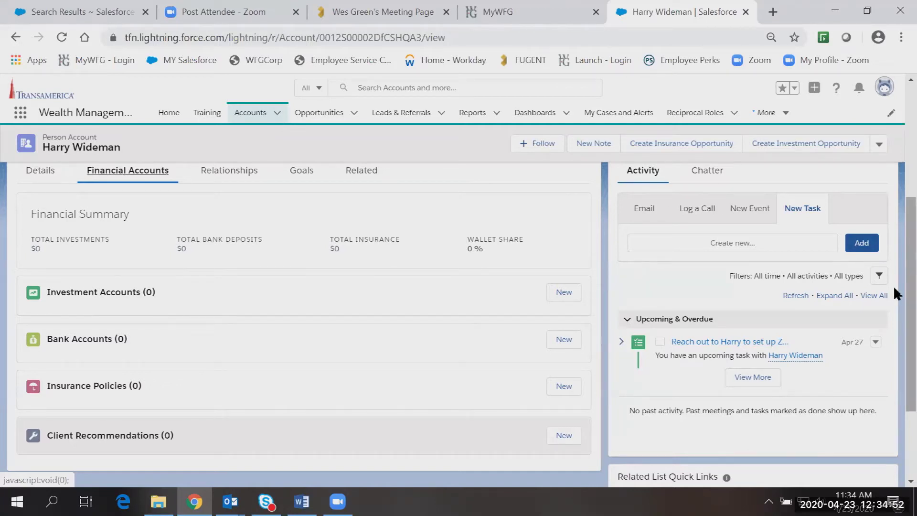
scroll(894, 288, up, 1)
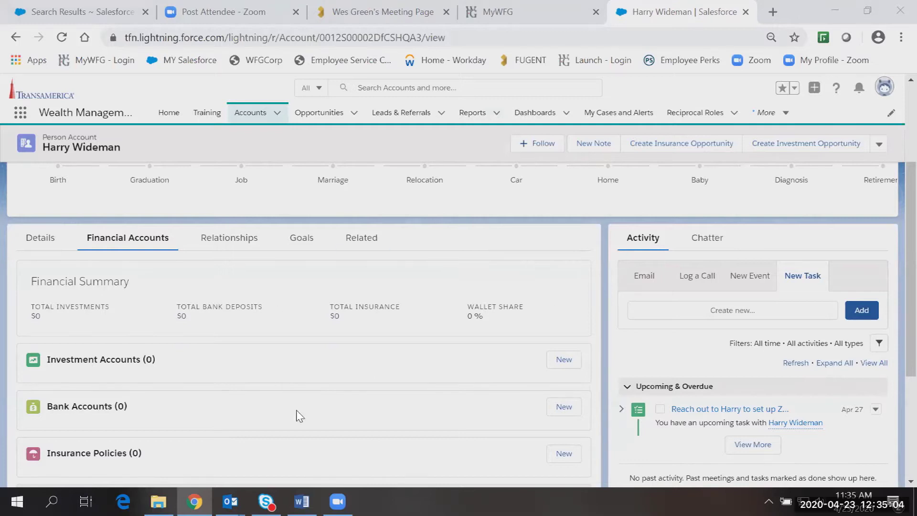
scroll(893, 234, down, 1)
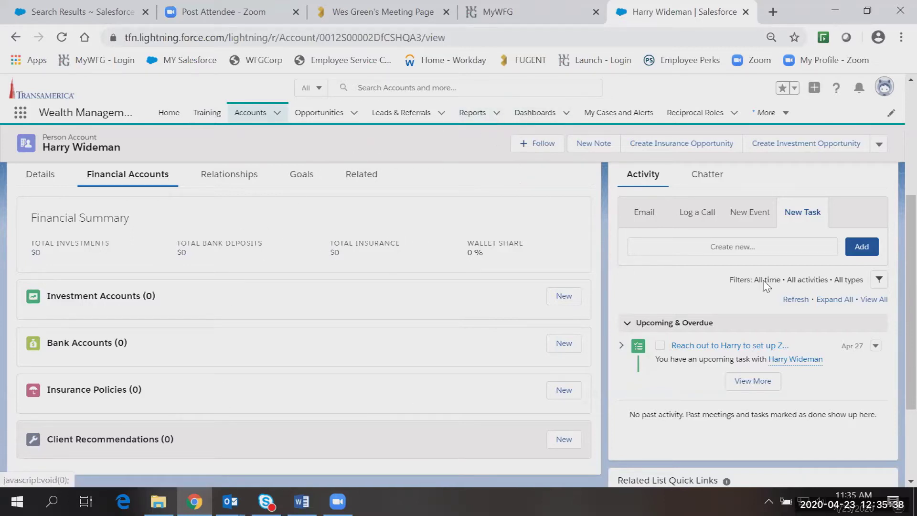
scroll(893, 231, up, 1)
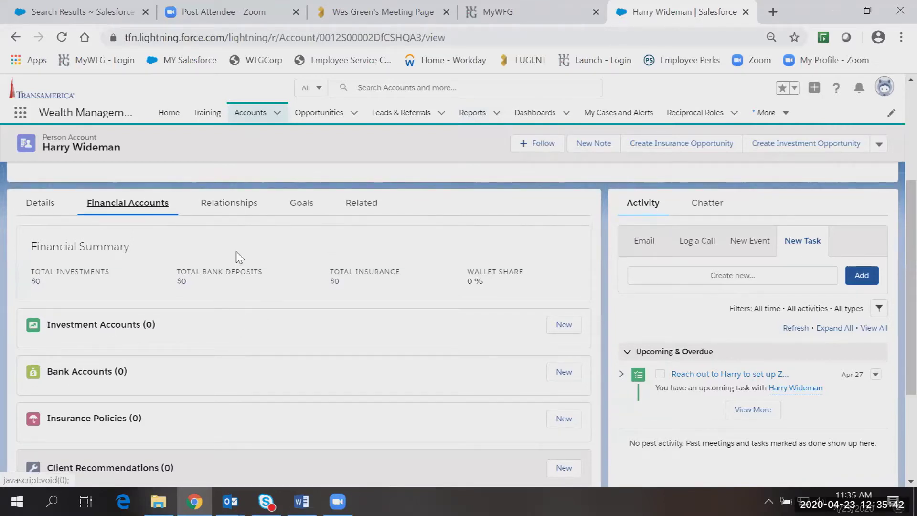
Review the client's Relationships, then view the empty Goals list (Goals 0).
click(234, 210)
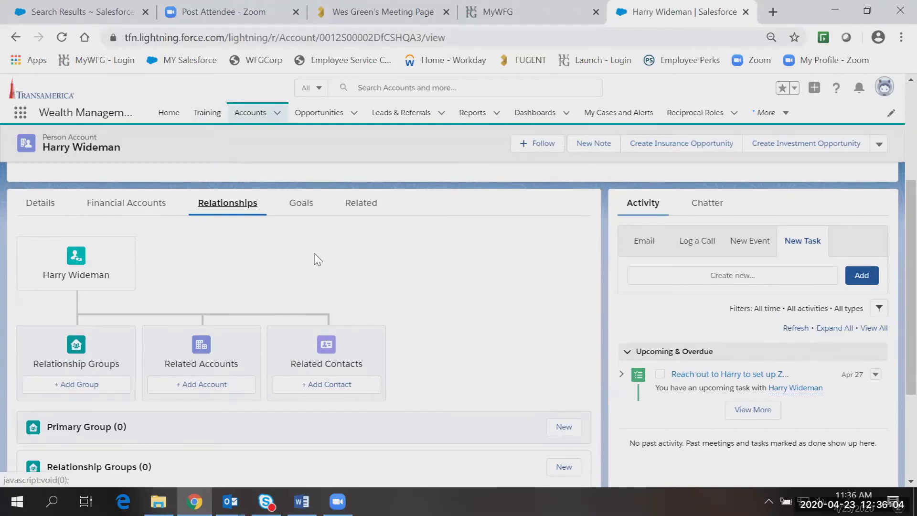
click(301, 202)
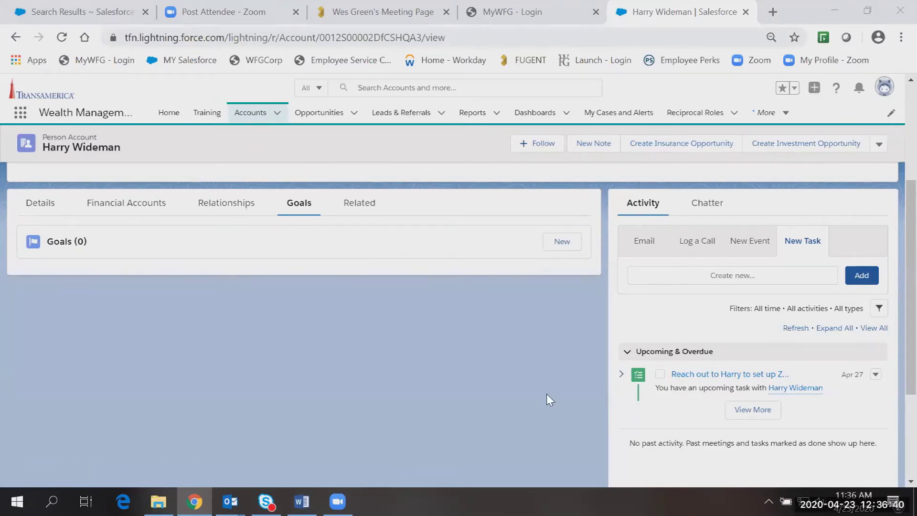
scroll(547, 393, up, 4)
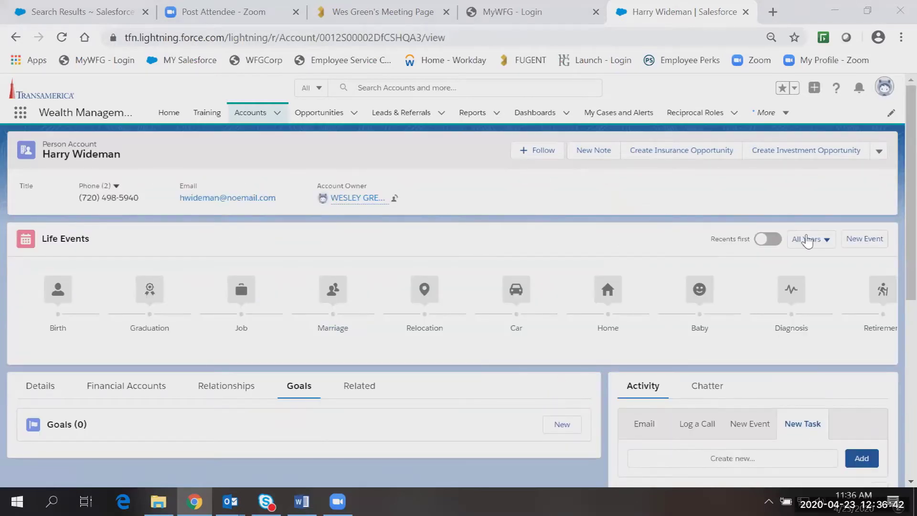
scroll(893, 160, down, 1)
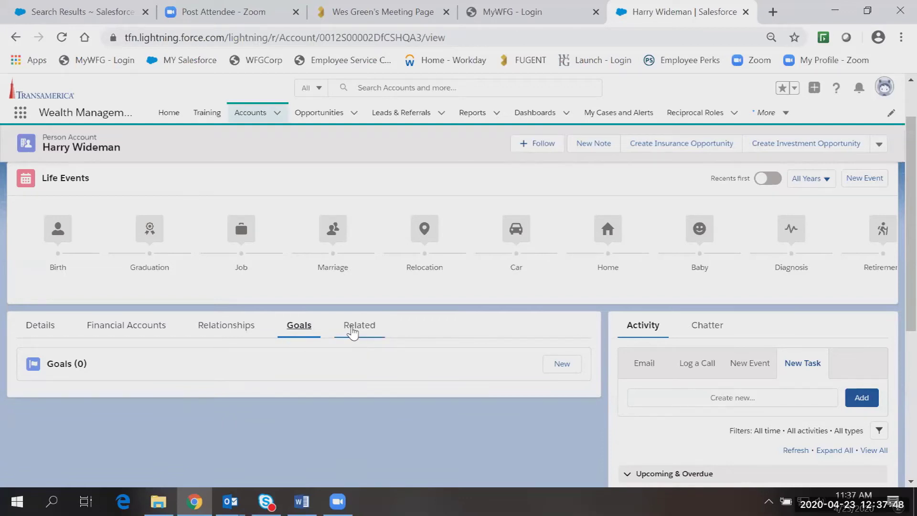
Show the account's related records, including the referral group Zoom meeting note.
click(353, 329)
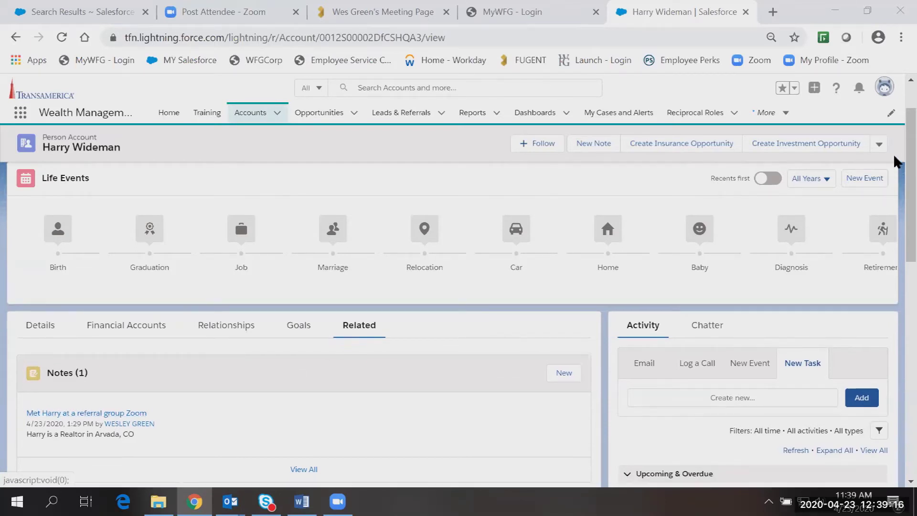
scroll(893, 177, down, 1)
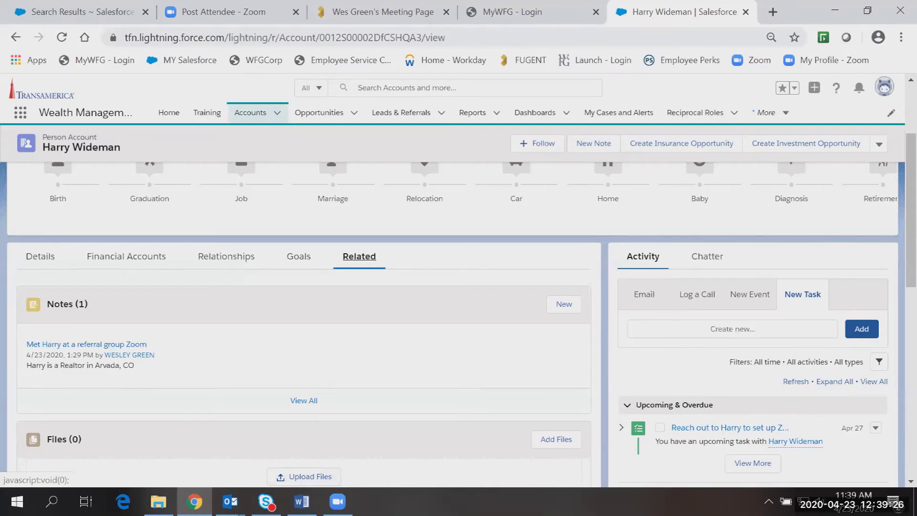
scroll(172, 362, down, 1)
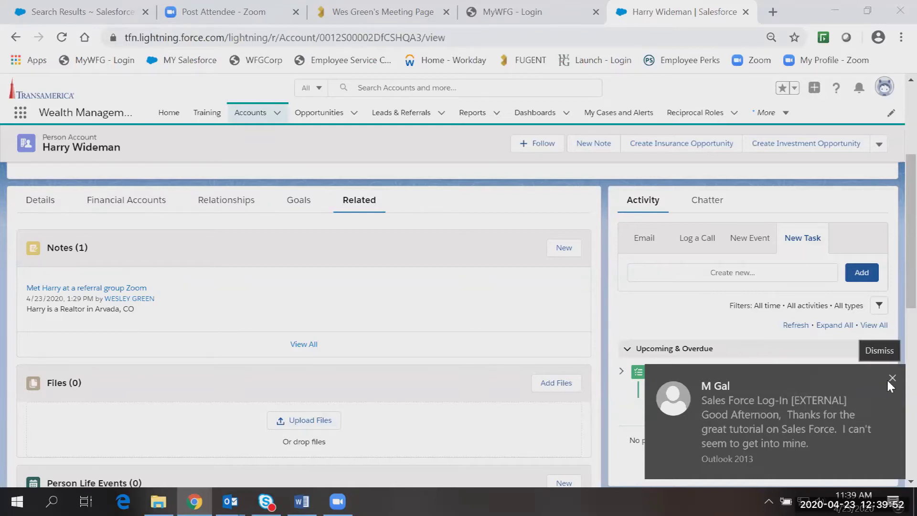
click(884, 375)
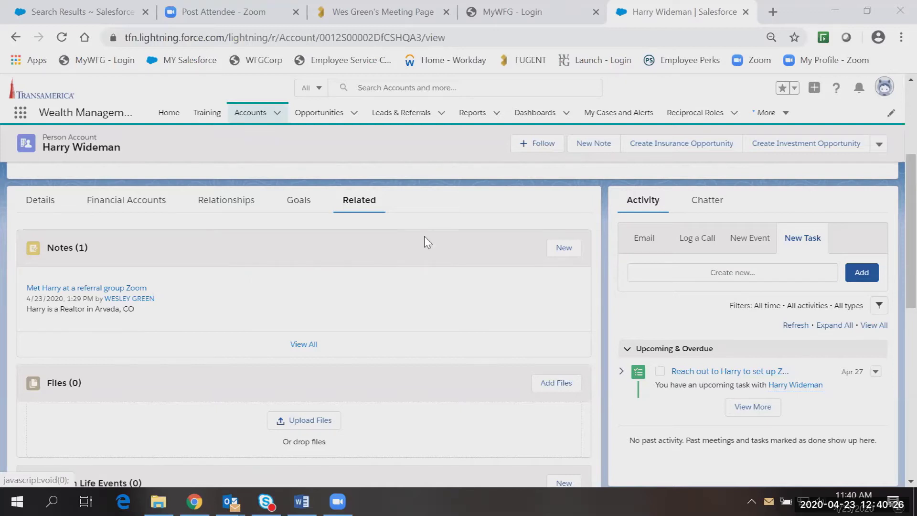
scroll(894, 216, down, 2)
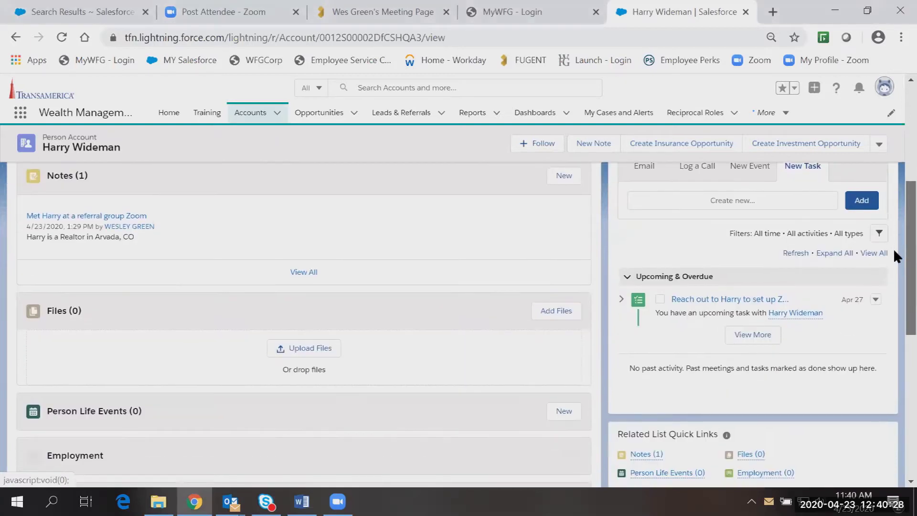
scroll(893, 253, down, 1)
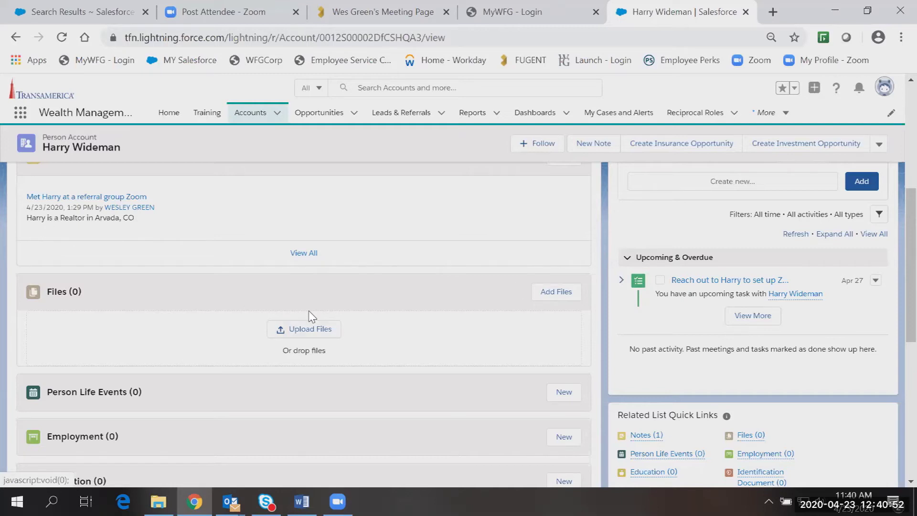
drag(893, 220, 893, 380)
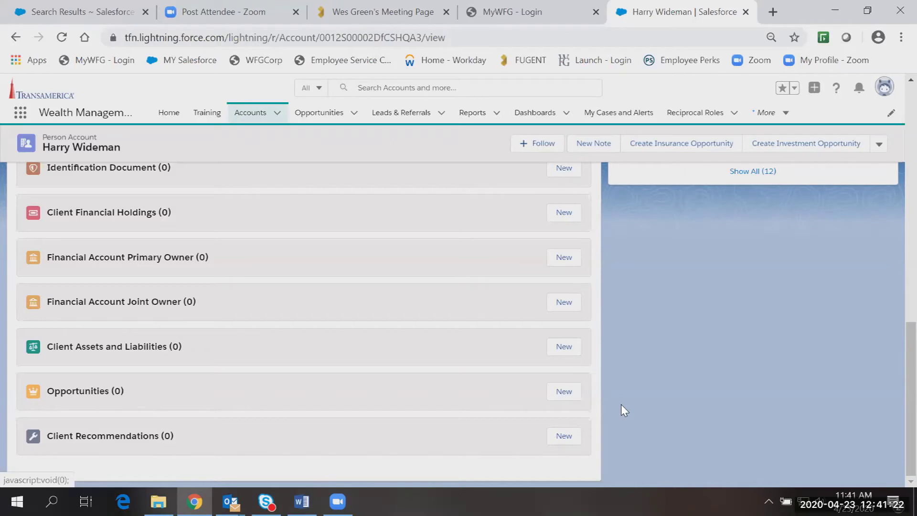
scroll(294, 370, up, 10)
scroll(294, 358, down, 5)
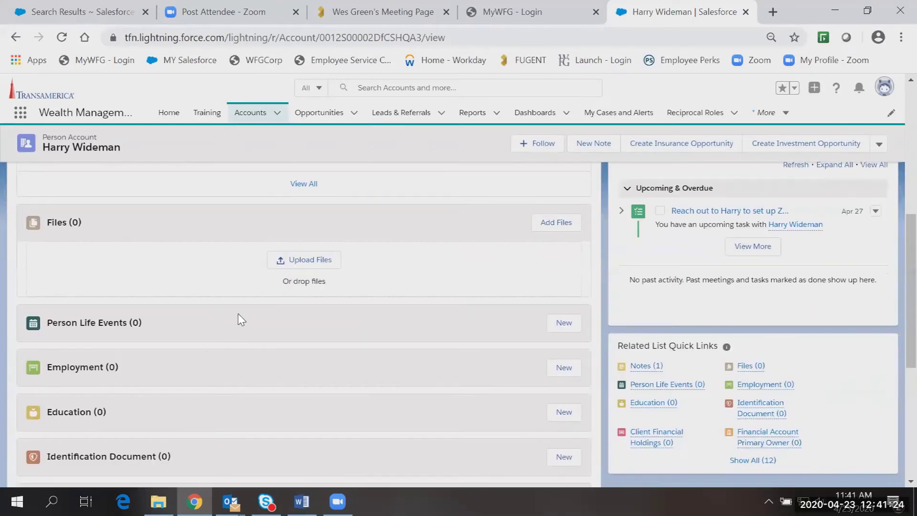
scroll(334, 305, down, 5)
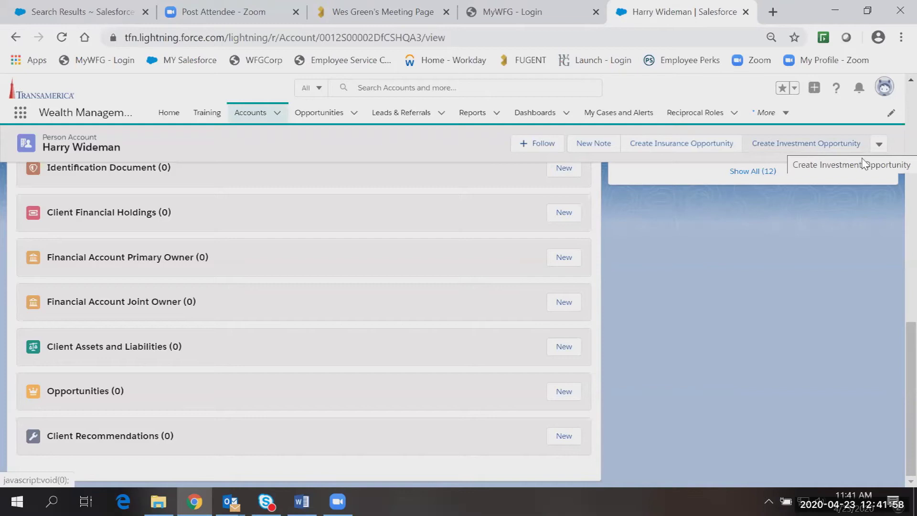
Launch Create Insurance Opportunity from the account's record header.
click(879, 145)
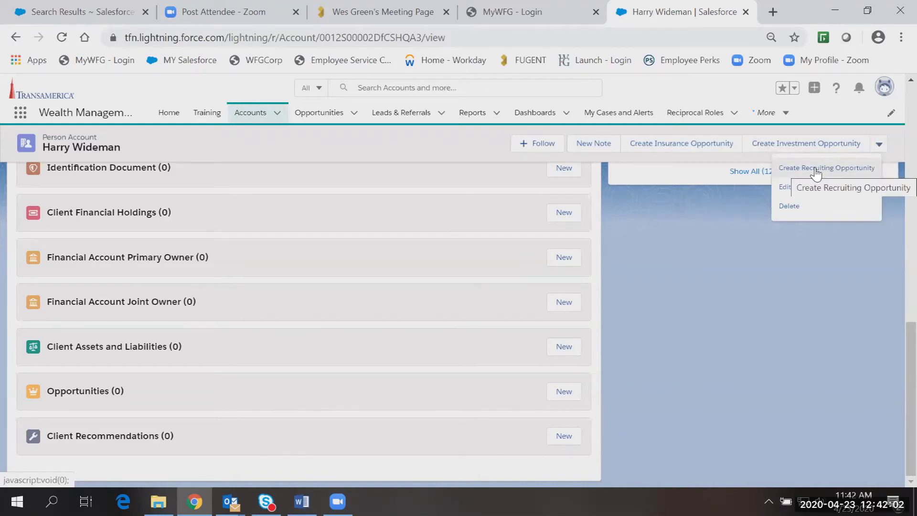
click(703, 377)
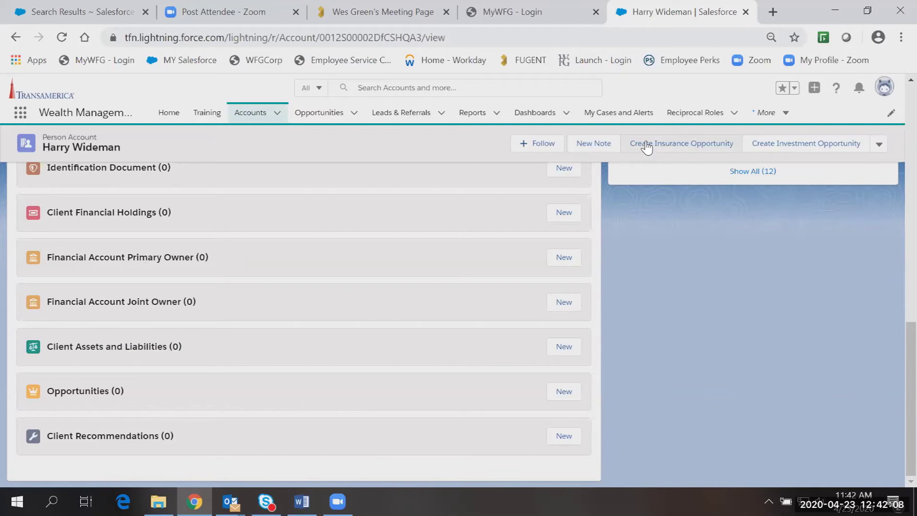
click(680, 146)
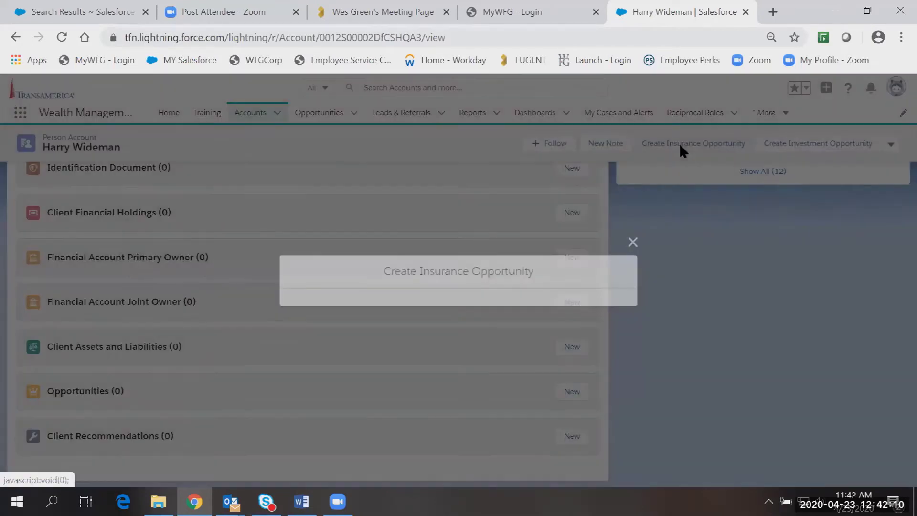
Name the opportunity with the client's name plus ' - Term - April 2020' and set Close Date 5/21/2020.
click(374, 168)
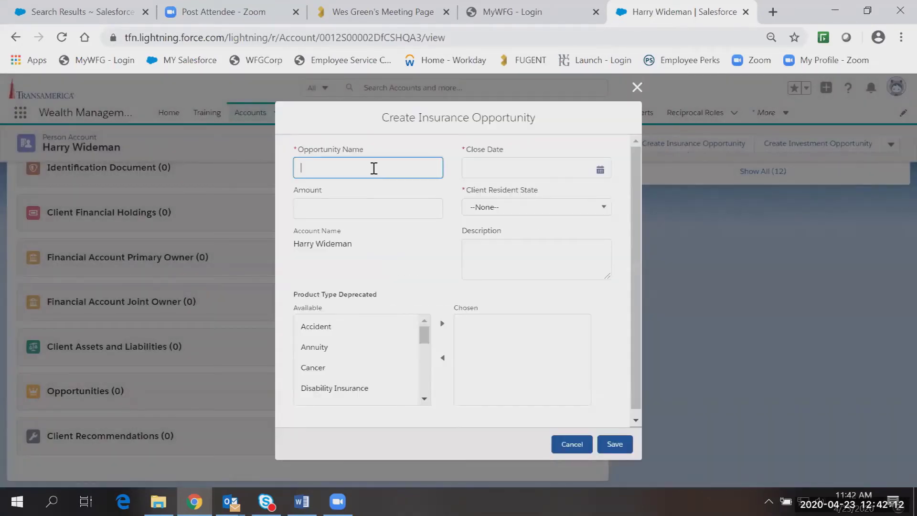
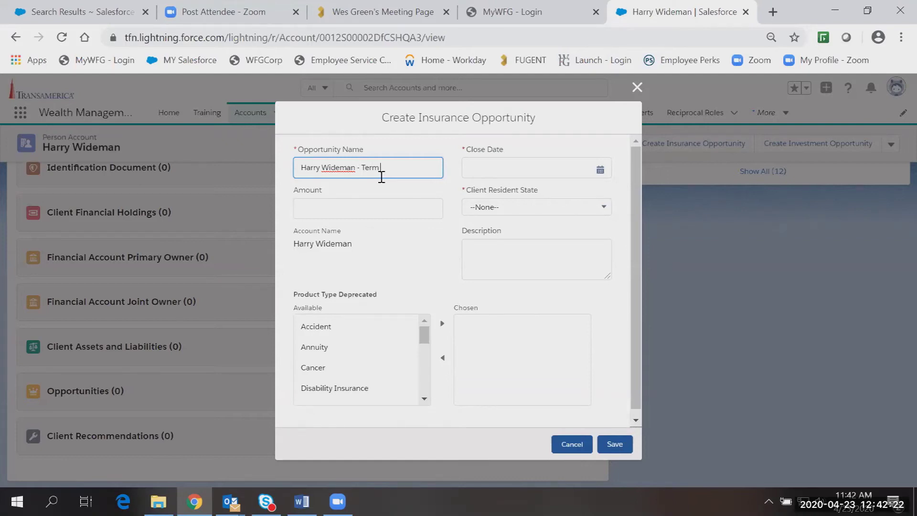
text( - April 2020)
click(563, 170)
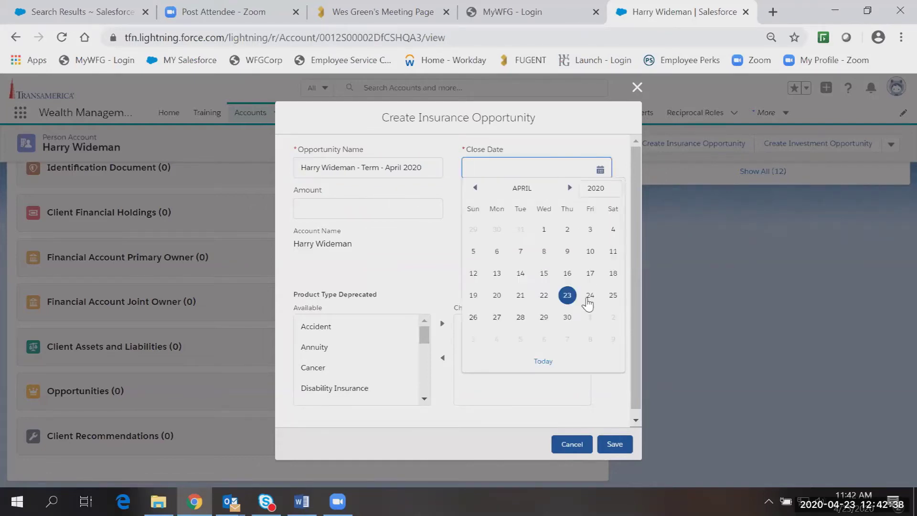
click(570, 188)
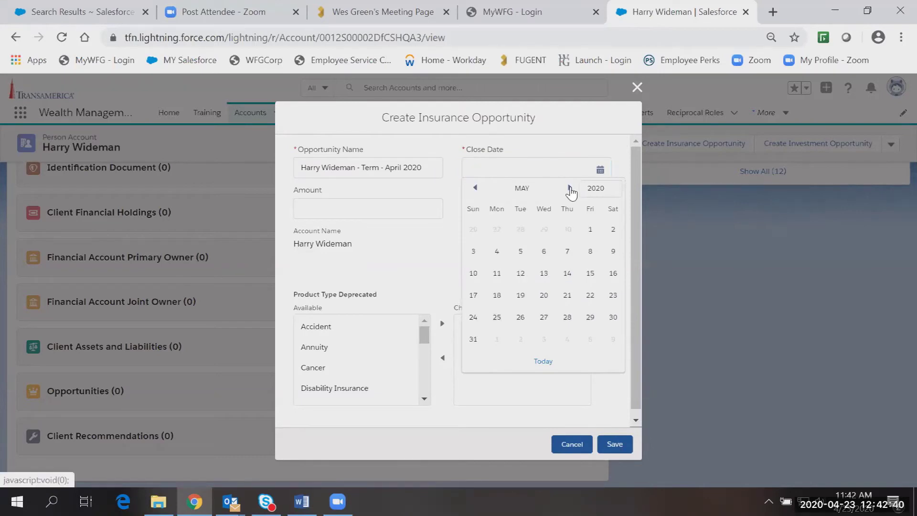
click(567, 295)
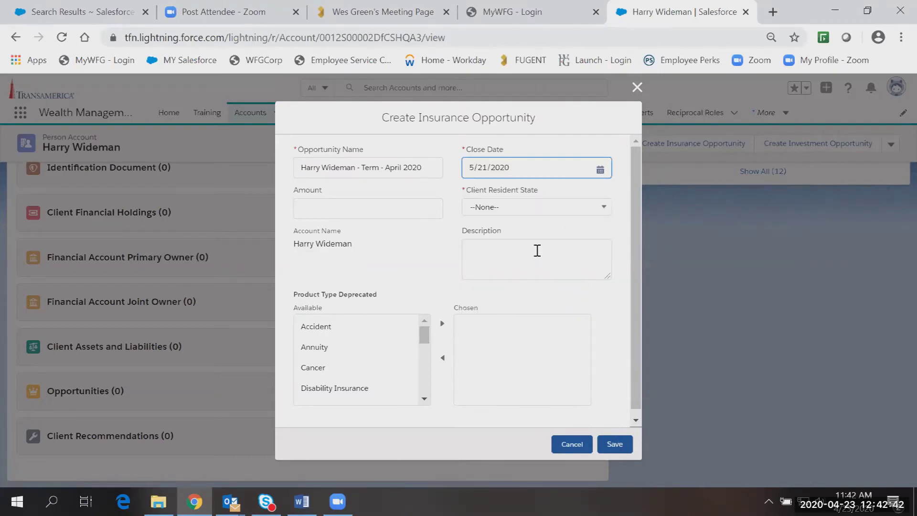
click(582, 167)
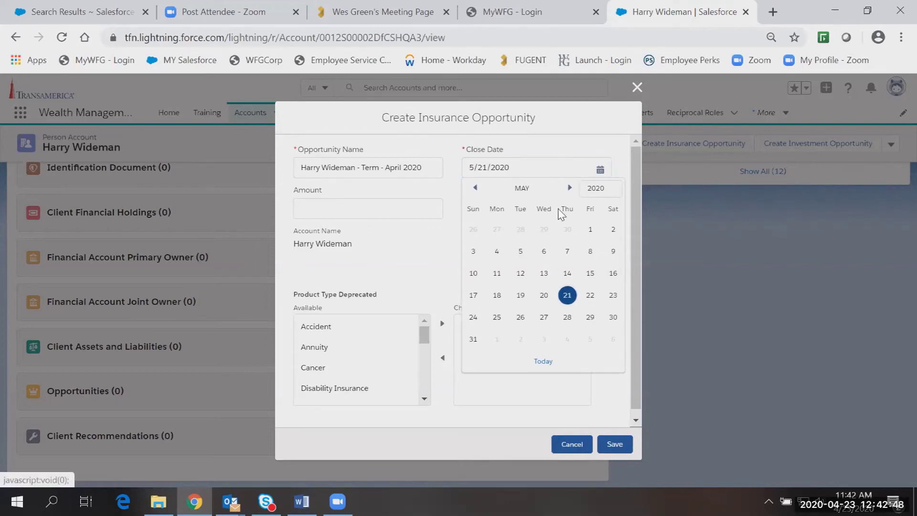
click(534, 149)
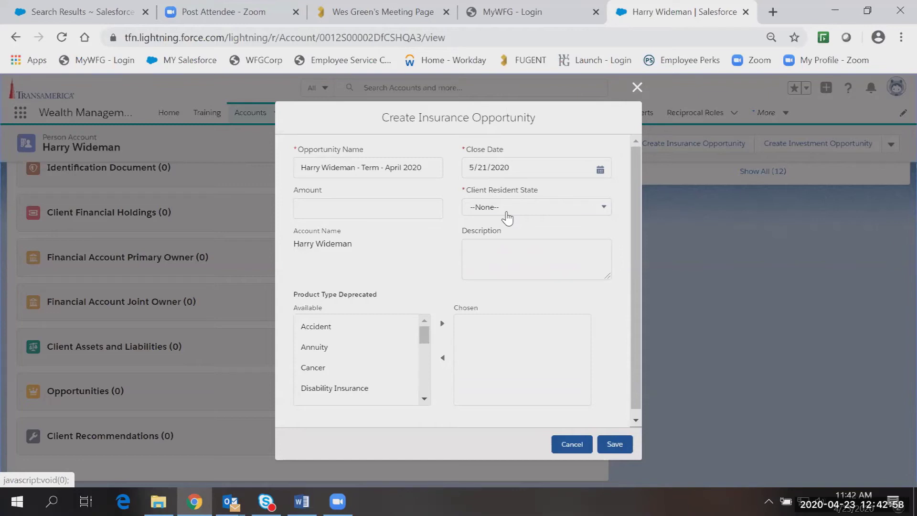
click(506, 210)
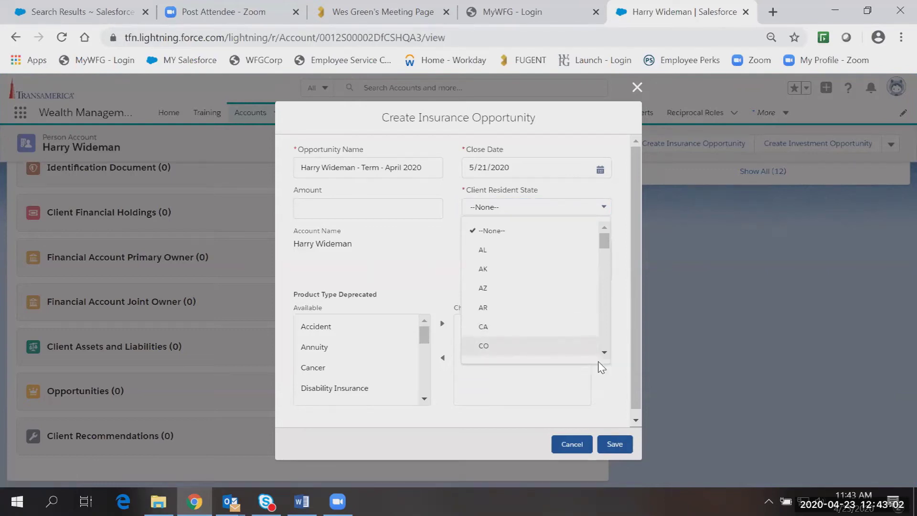
Select CO as the Client Resident State on the opportunity form.
scroll(590, 360, down, 1)
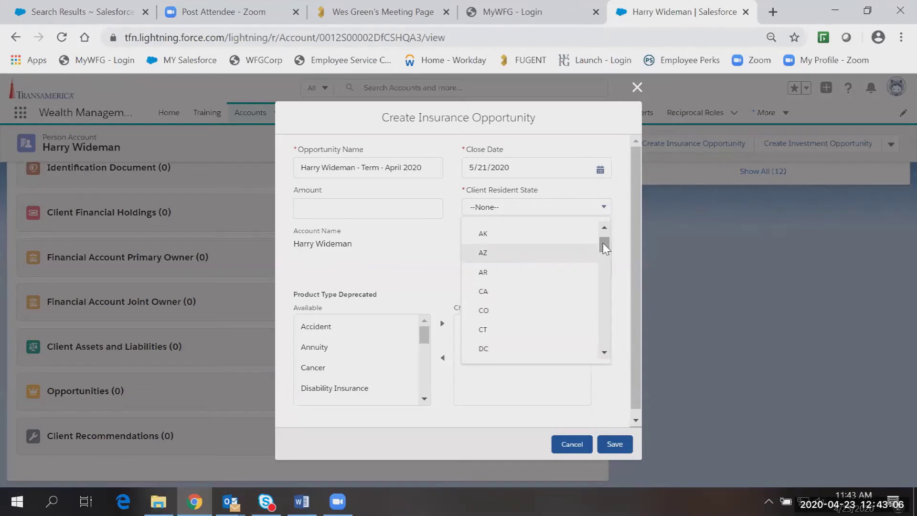
mouse_move(605, 247)
mouse_down()
mouse_move(601, 274)
mouse_move(603, 243)
mouse_up()
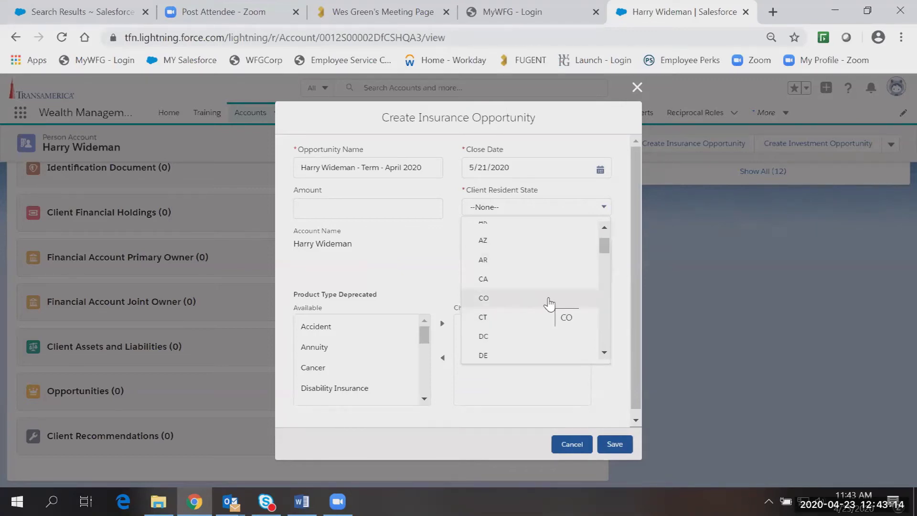
scroll(542, 304, down, 1)
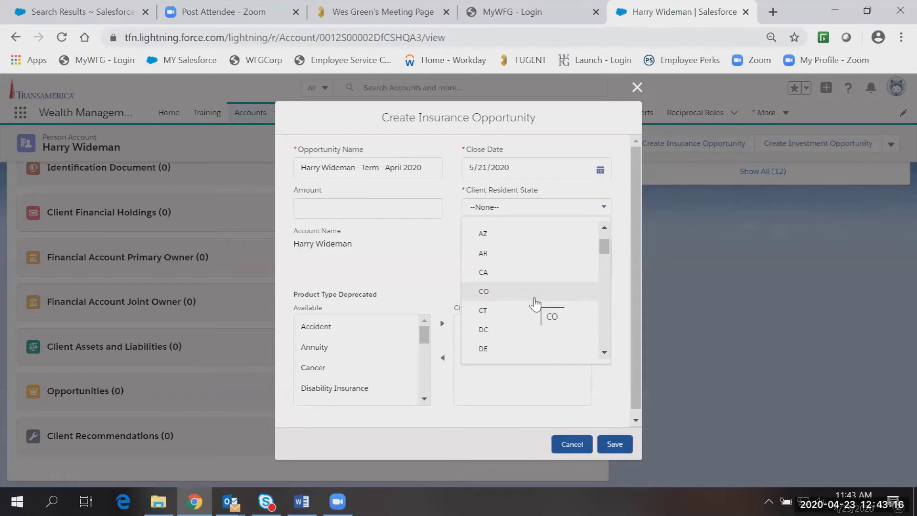
click(532, 298)
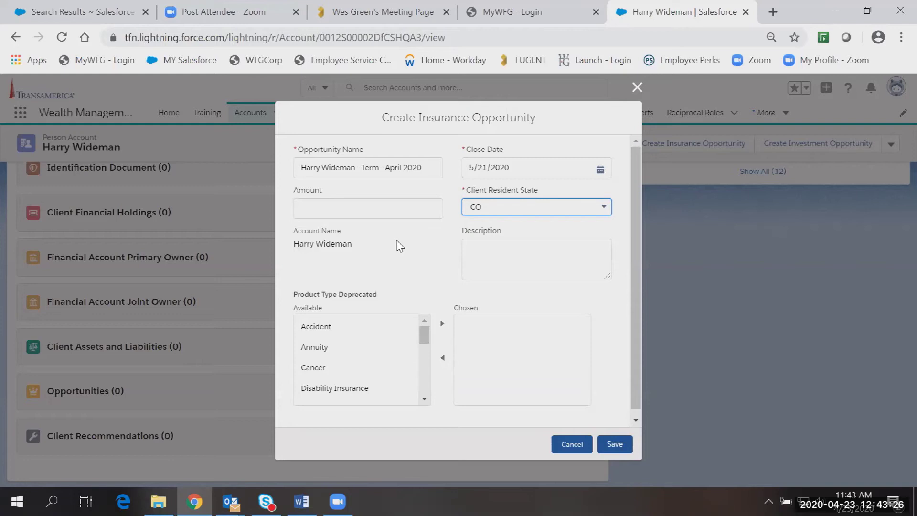
scroll(640, 213, down, 1)
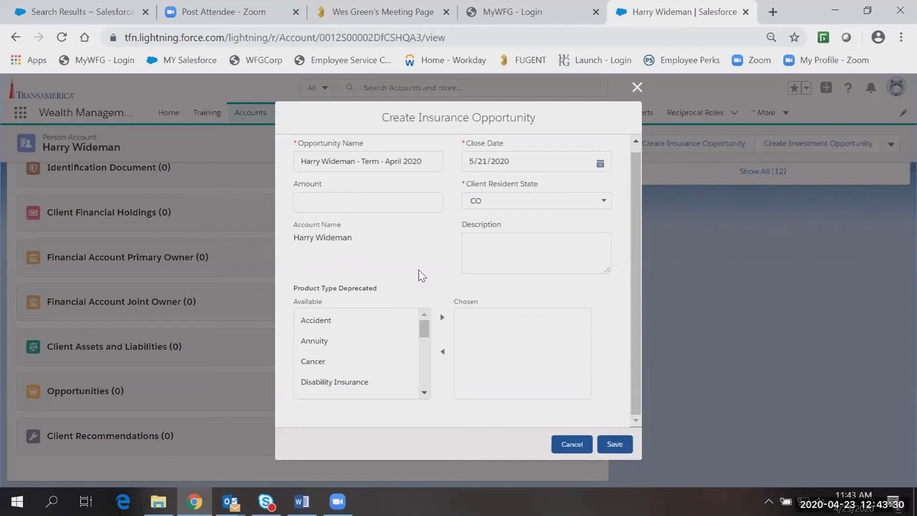
Move Term Life into the Chosen product types and save the opportunity.
drag(430, 332, 424, 377)
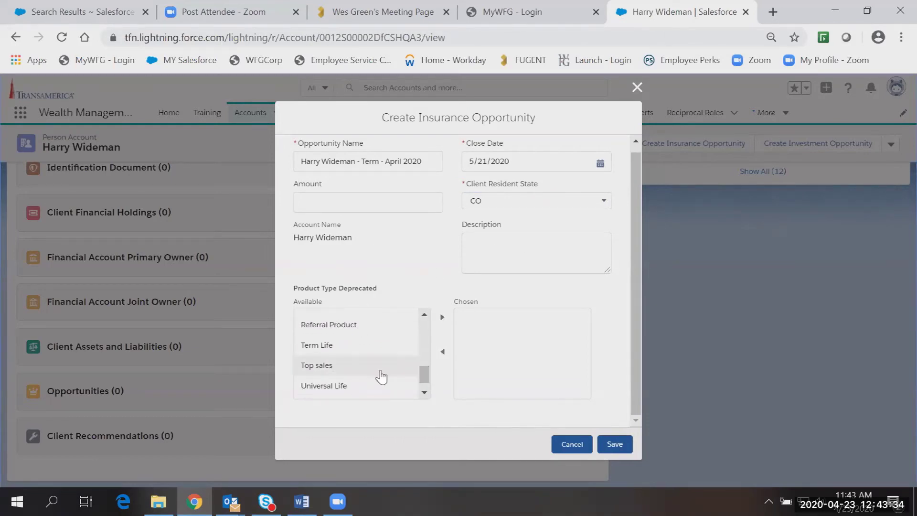
click(356, 348)
click(442, 318)
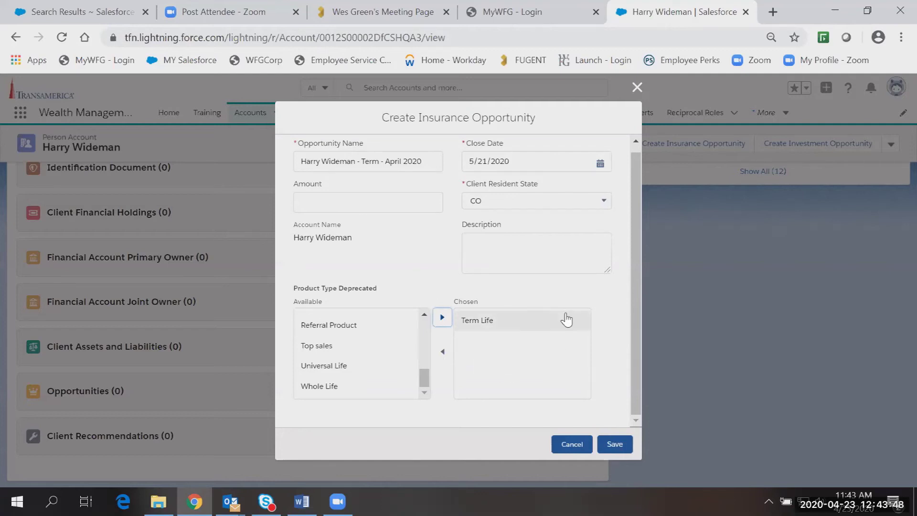
click(609, 446)
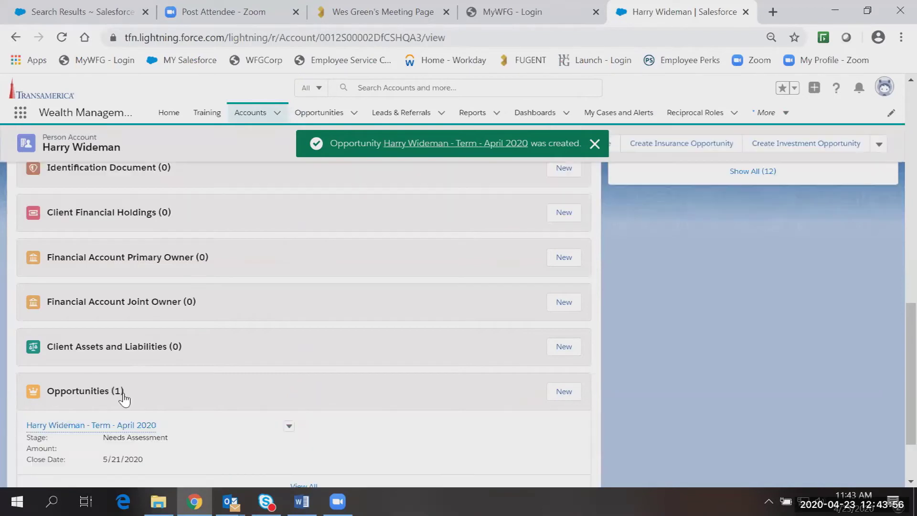
Open the new 'Term - April 2020' opportunity from the account's Opportunities list.
scroll(893, 333, down, 1)
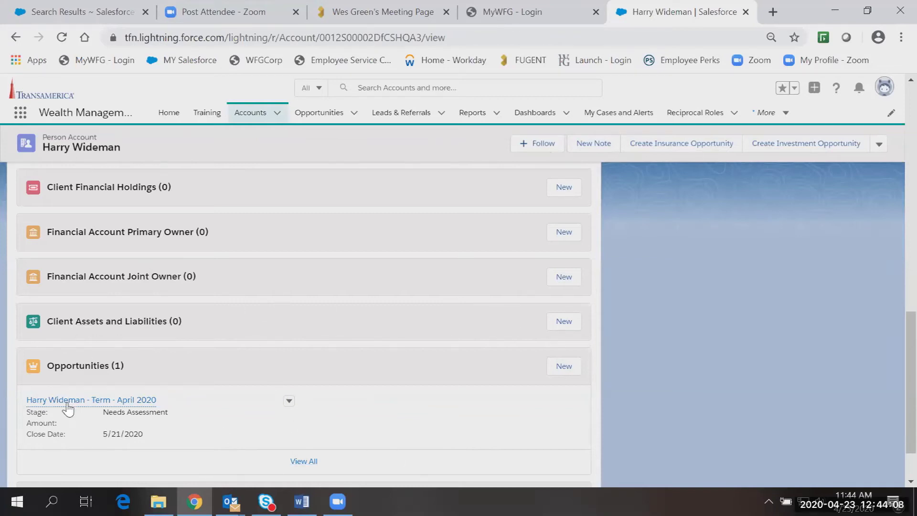
mouse_move(70, 404)
click(77, 404)
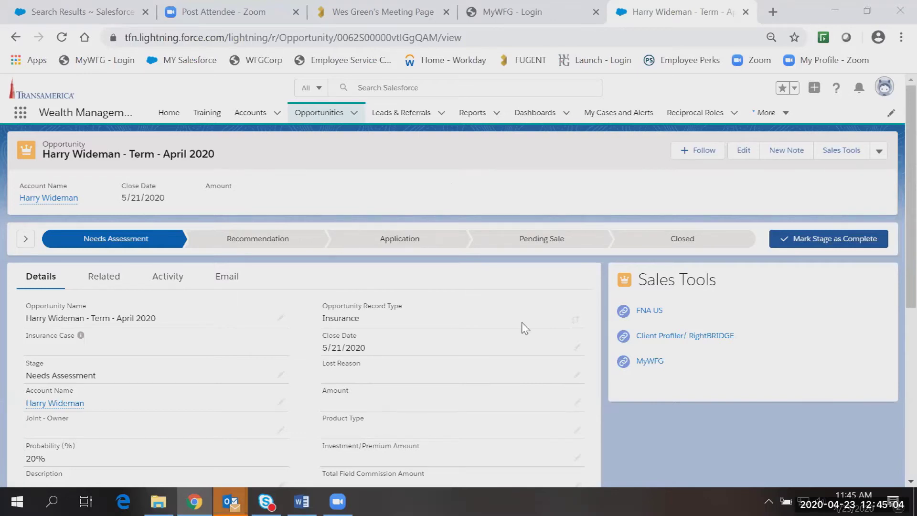
Log in to MyWFG with the saved Agent ID and password to reach its home page.
click(491, 13)
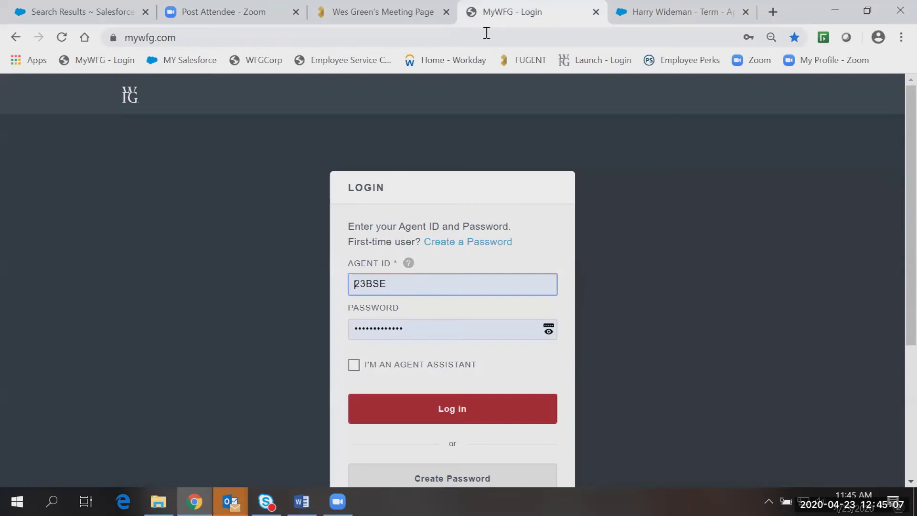
click(439, 411)
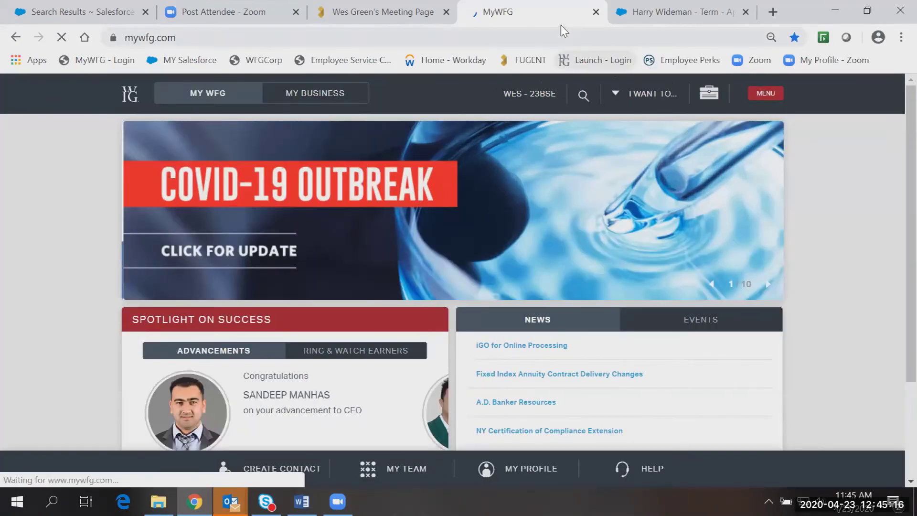
Return to the 'Term - April 2020' opportunity record in Salesforce.
click(674, 10)
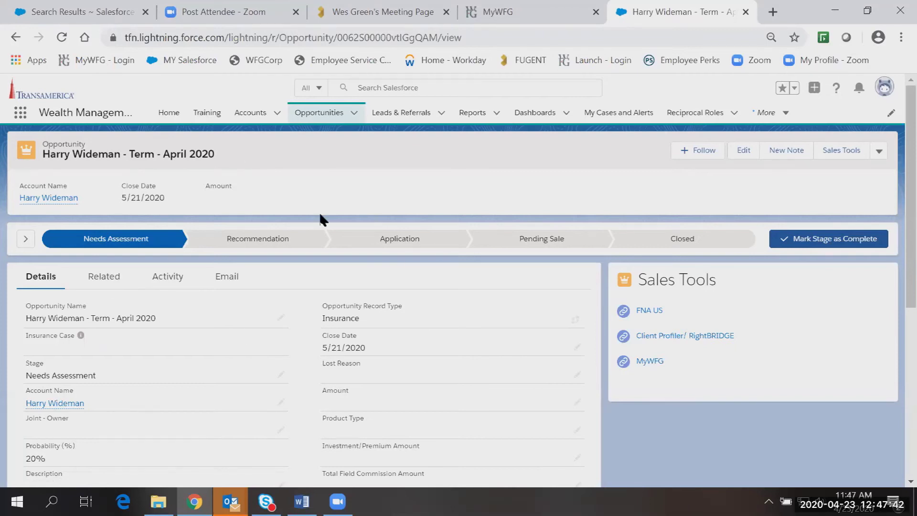
Review the opportunity's related notes and files, then view its Activity timeline.
click(115, 287)
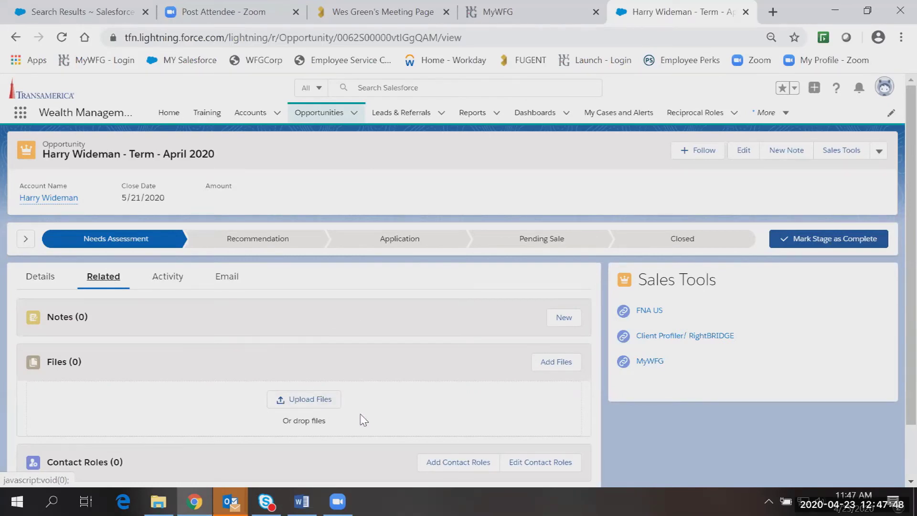
click(163, 278)
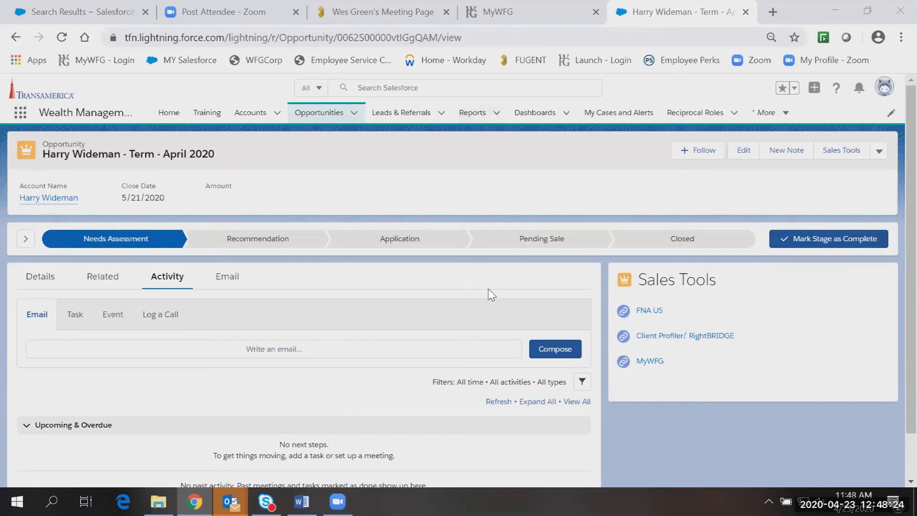
Launch the RightBridge client profiler and scroll through the questionnaire answers.
click(674, 337)
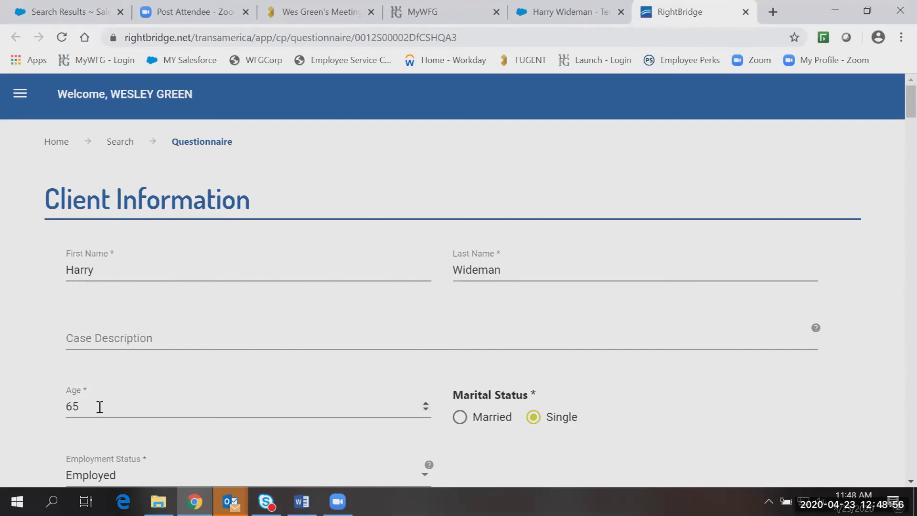
scroll(893, 99, down, 8)
scroll(893, 147, down, 2)
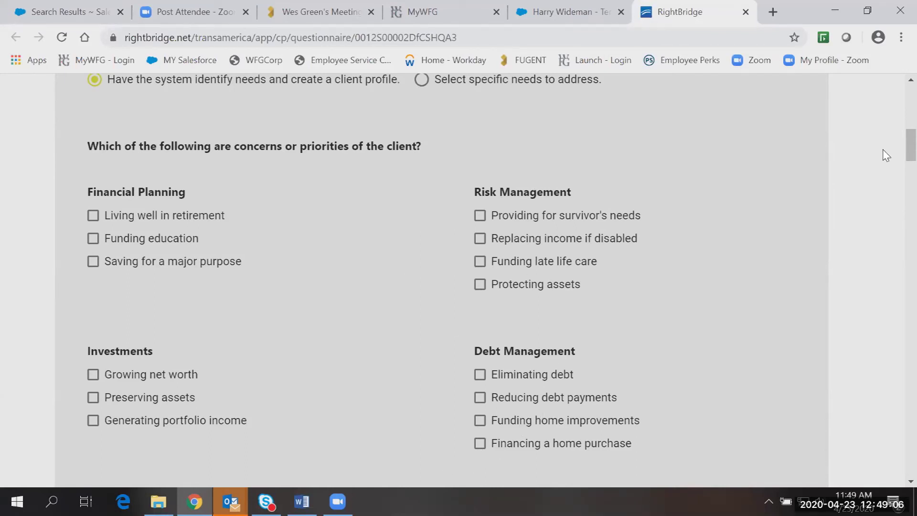
scroll(893, 143, down, 8)
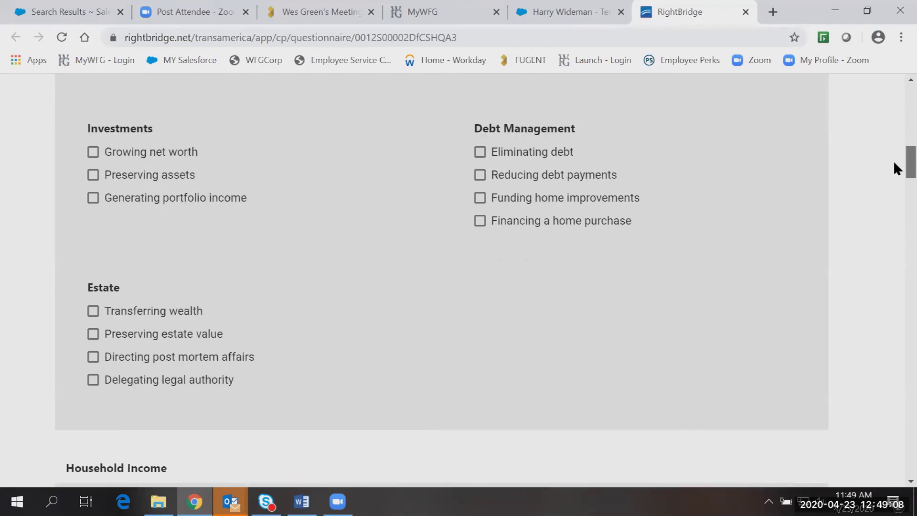
scroll(894, 182, down, 3)
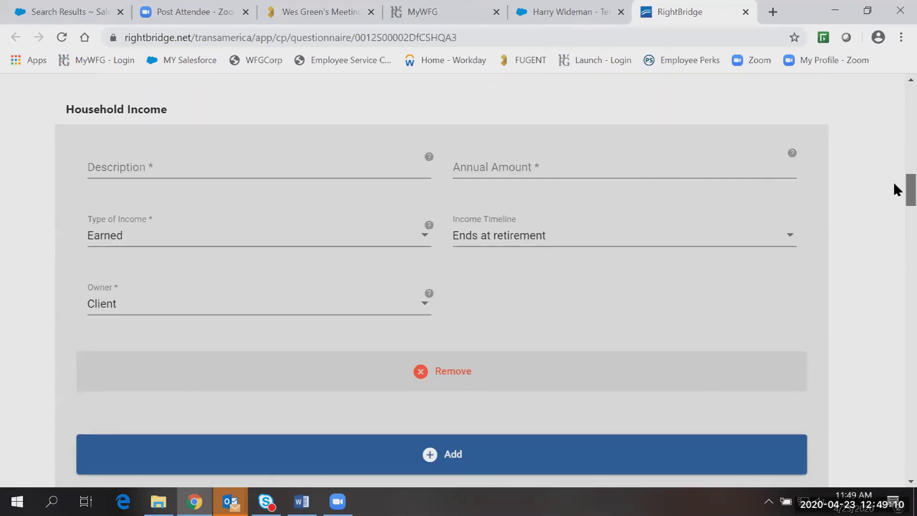
scroll(893, 186, down, 7)
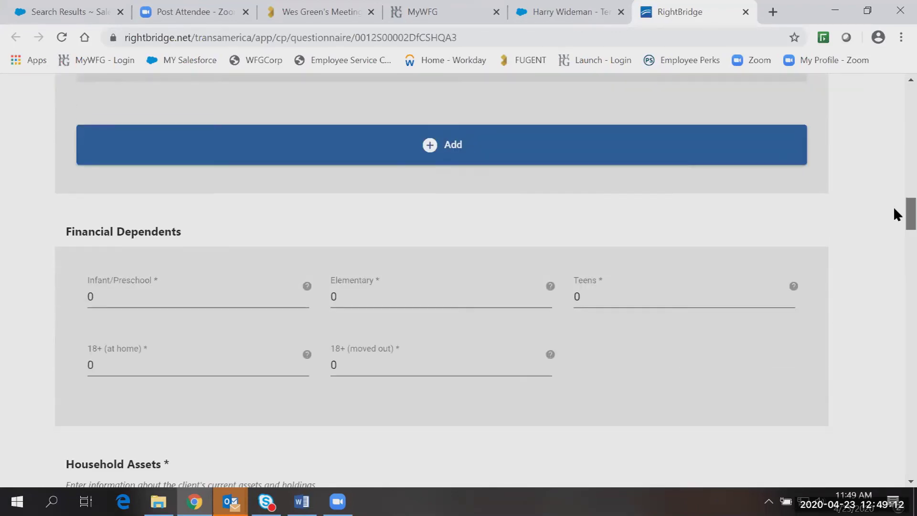
scroll(897, 220, down, 10)
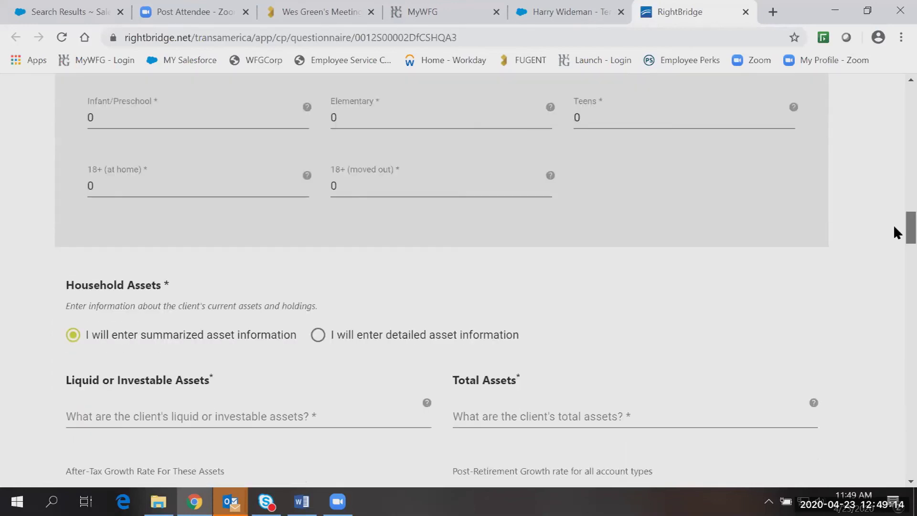
scroll(893, 236, up, 1)
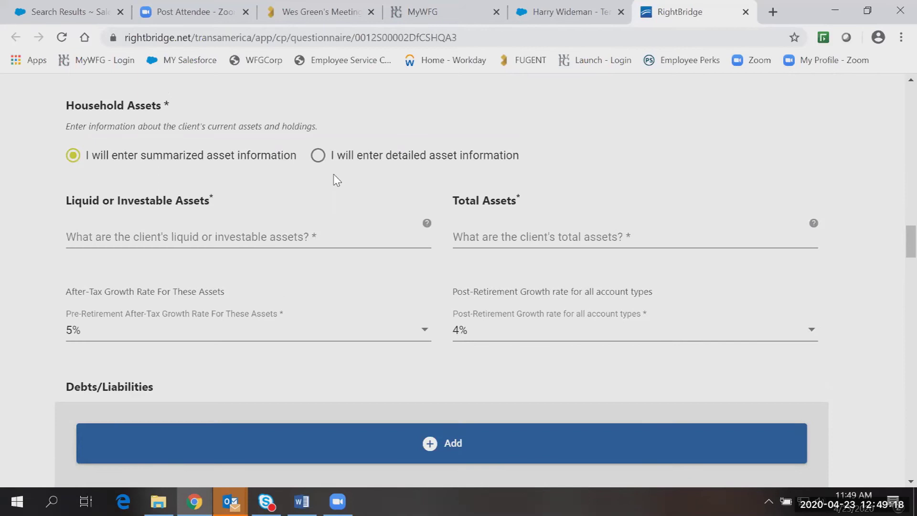
Switch to detailed asset entry and review answers down to Fee Sensitivity and View Client Needs.
click(318, 157)
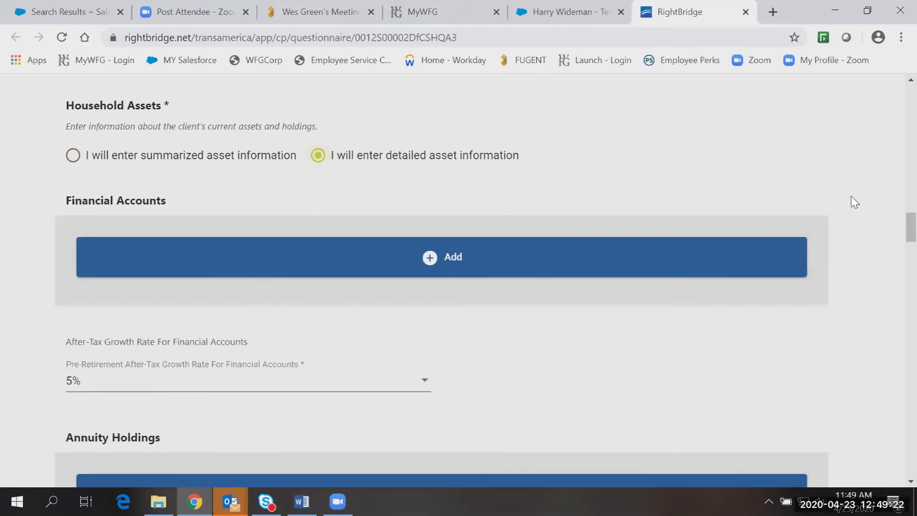
scroll(893, 234, down, 3)
scroll(894, 245, down, 3)
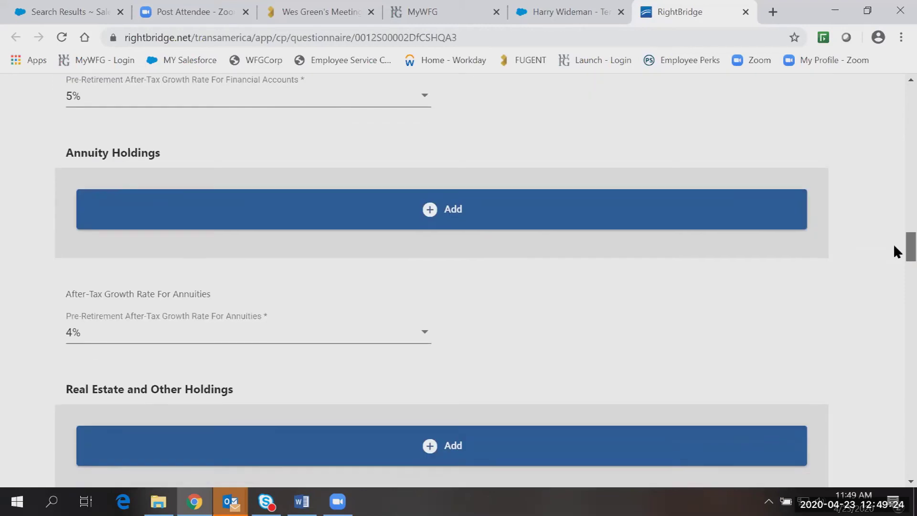
scroll(893, 251, down, 4)
scroll(894, 260, down, 4)
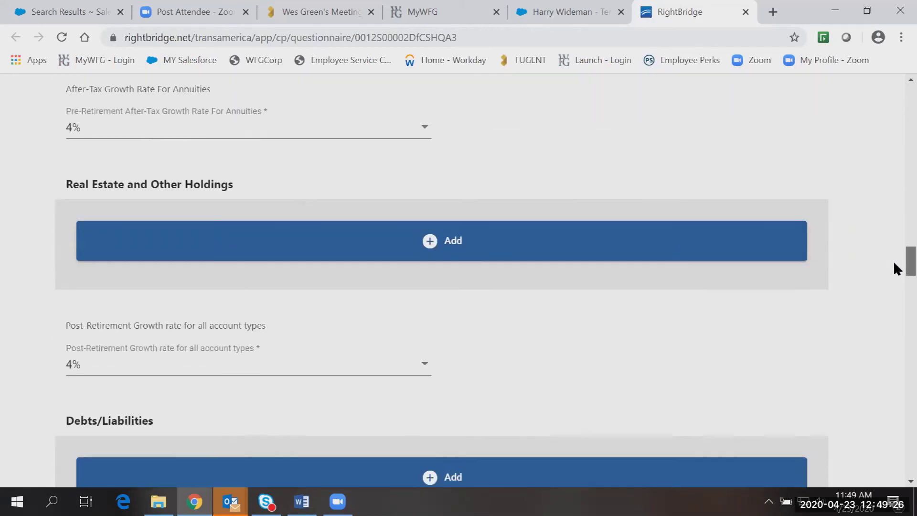
scroll(893, 271, down, 1)
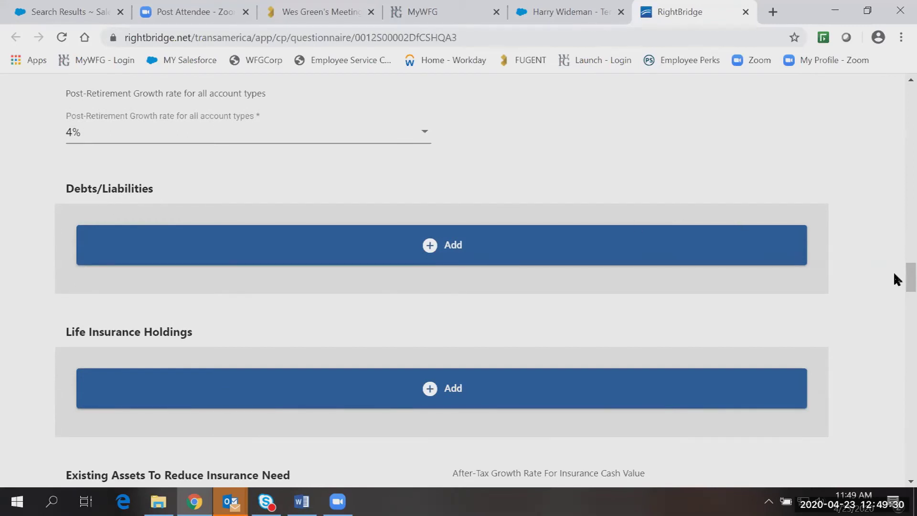
scroll(893, 276, down, 5)
scroll(895, 301, down, 1)
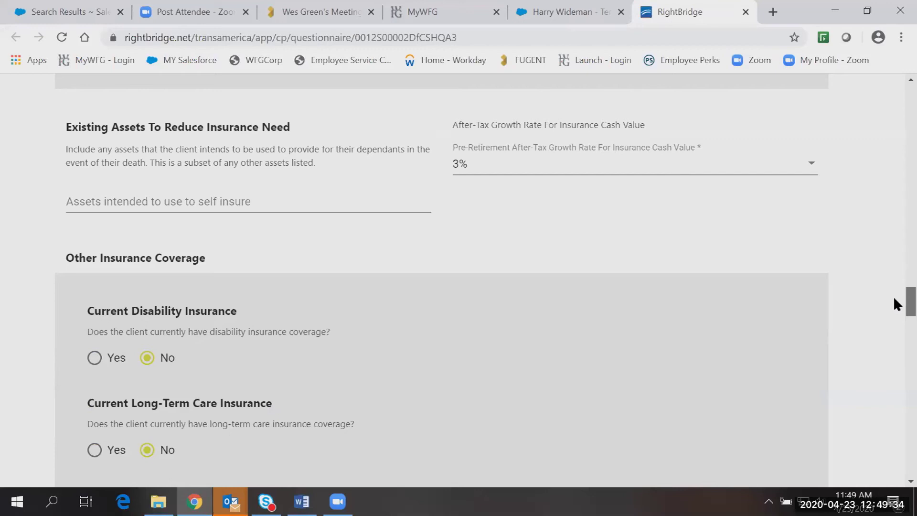
scroll(894, 305, down, 3)
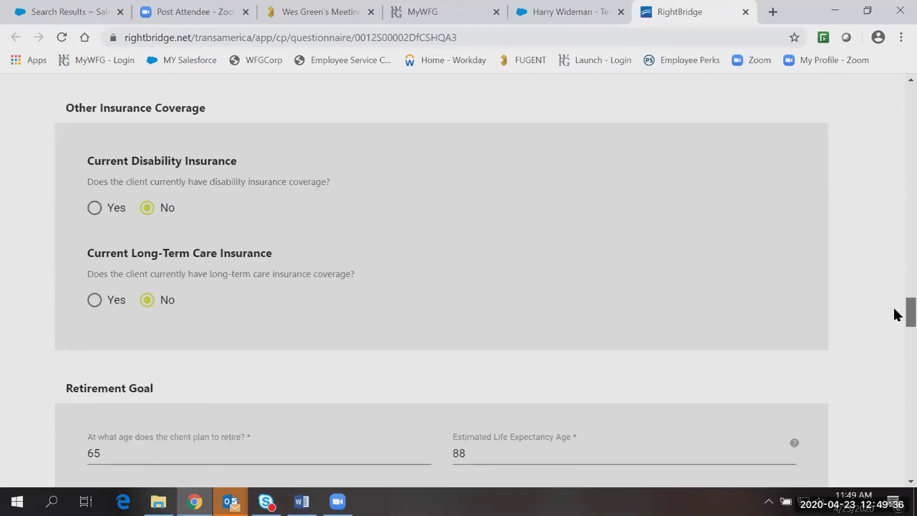
scroll(893, 306, down, 8)
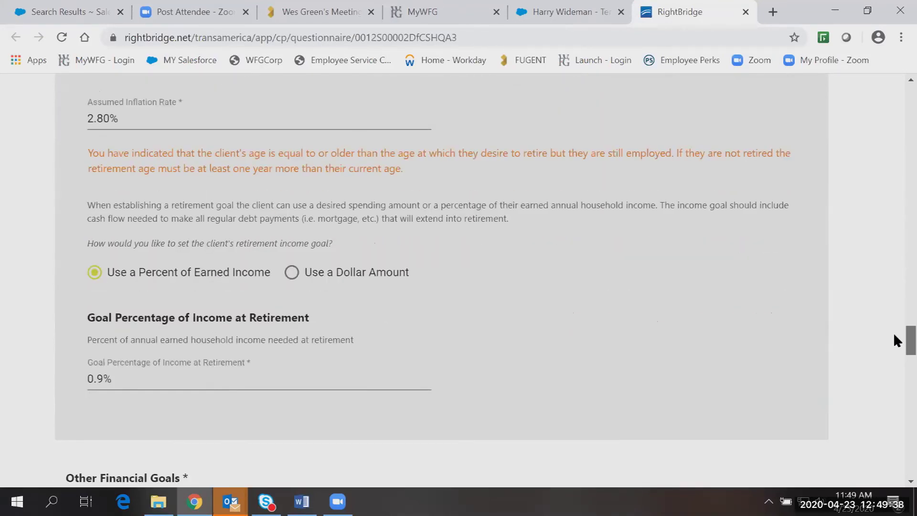
scroll(894, 335, up, 1)
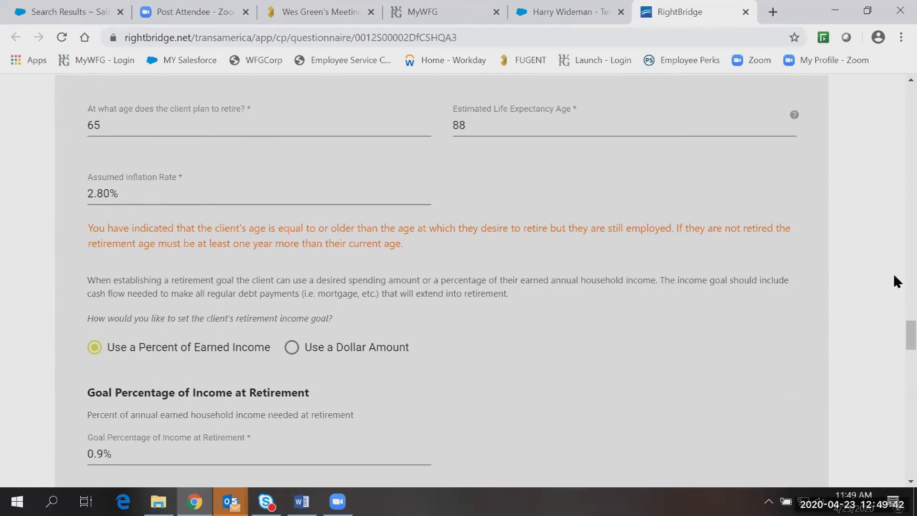
scroll(894, 360, down, 10)
scroll(894, 368, down, 5)
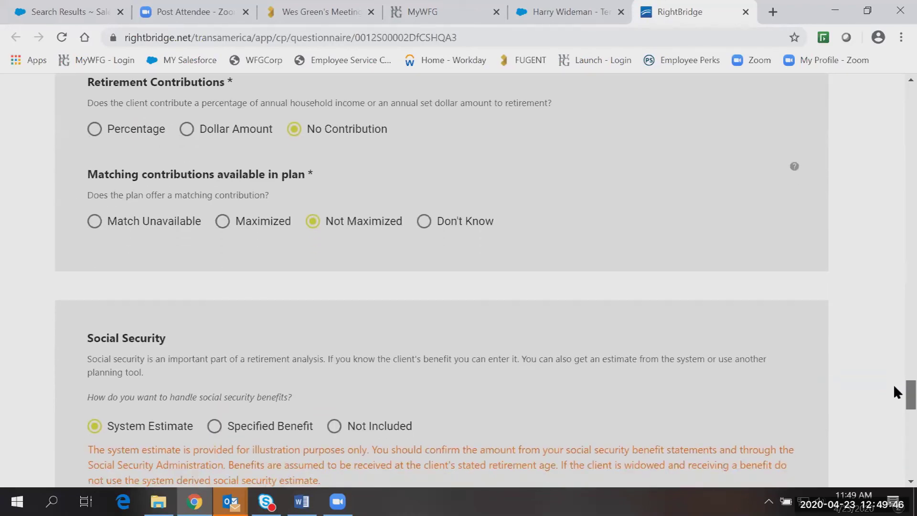
scroll(894, 400, down, 5)
scroll(894, 403, down, 15)
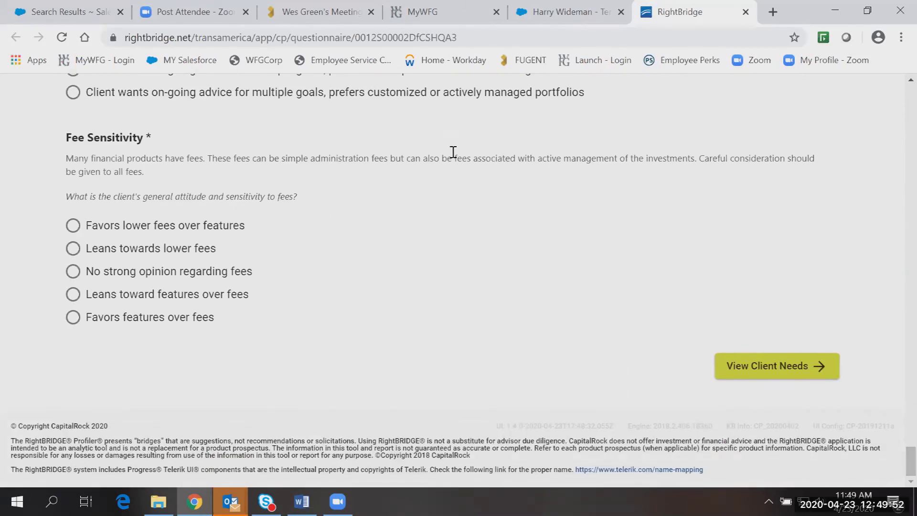
drag(910, 472, 909, 98)
Return to Existing Cases and open another saved case: age 30, Single, Employed, Moderate - High risk.
click(120, 142)
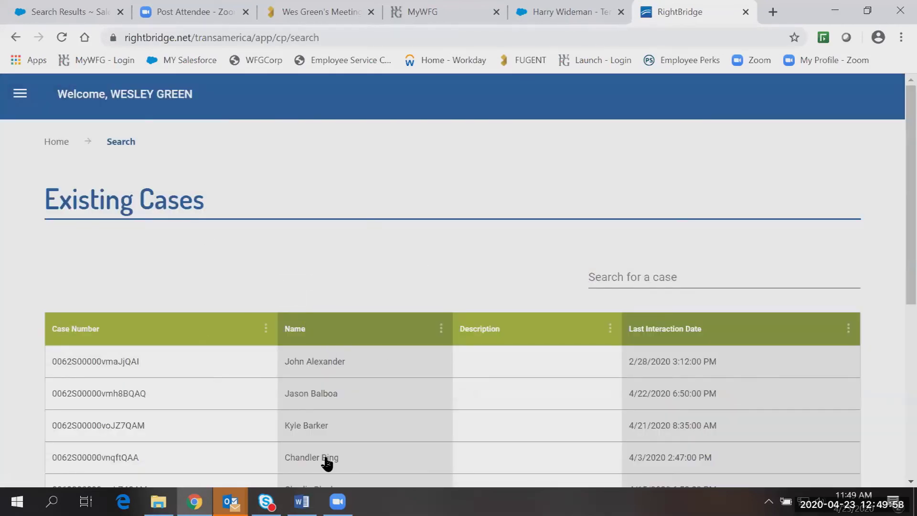
click(327, 460)
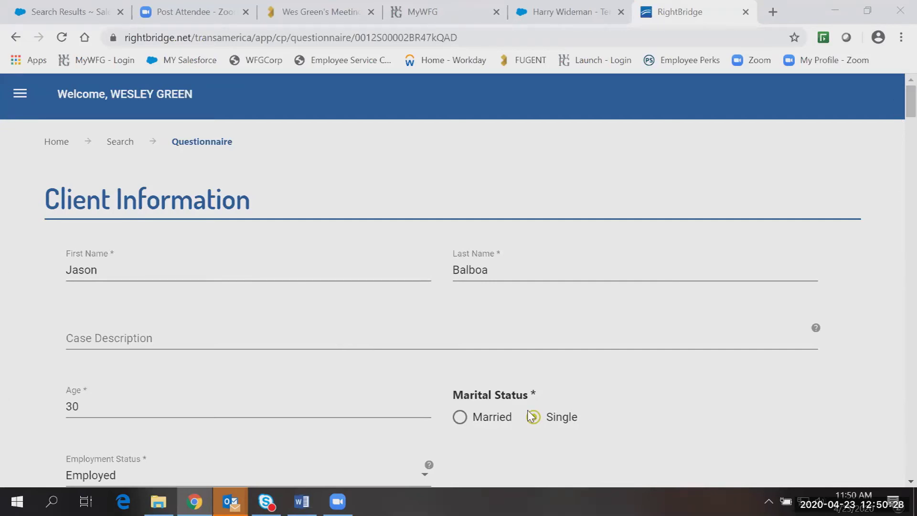
scroll(893, 112, down, 3)
drag(894, 136, 894, 420)
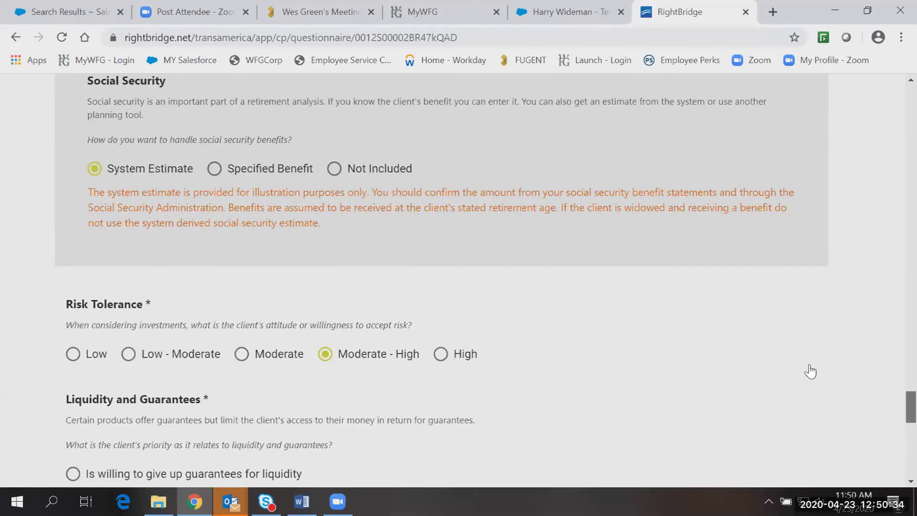
scroll(810, 371, down, 10)
Generate Needs Results showing $1,880,000 additional life insurance and portfolio optimization for $150,000 income.
click(813, 367)
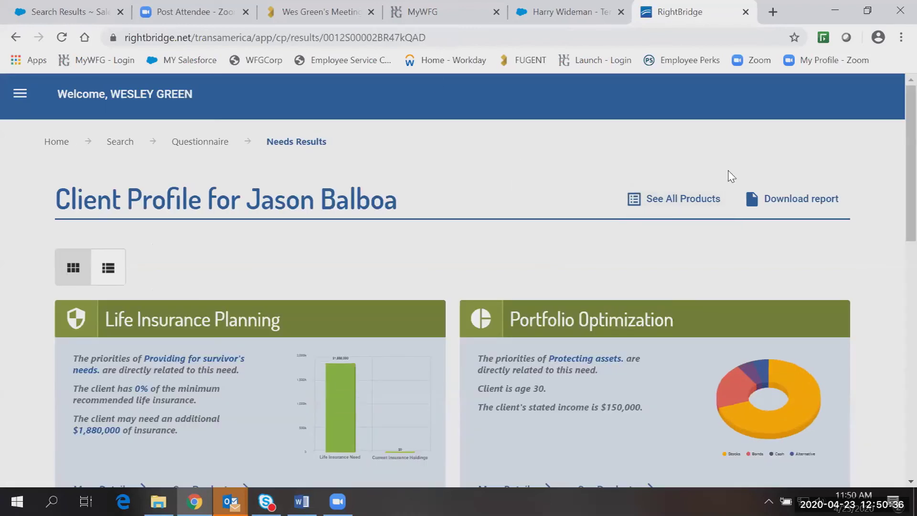
drag(894, 117, 894, 144)
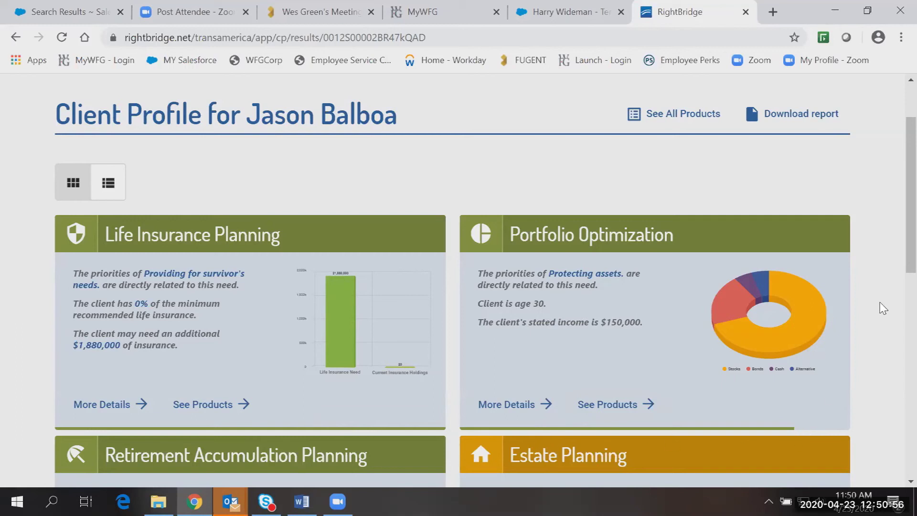
scroll(893, 254, down, 2)
scroll(894, 284, down, 2)
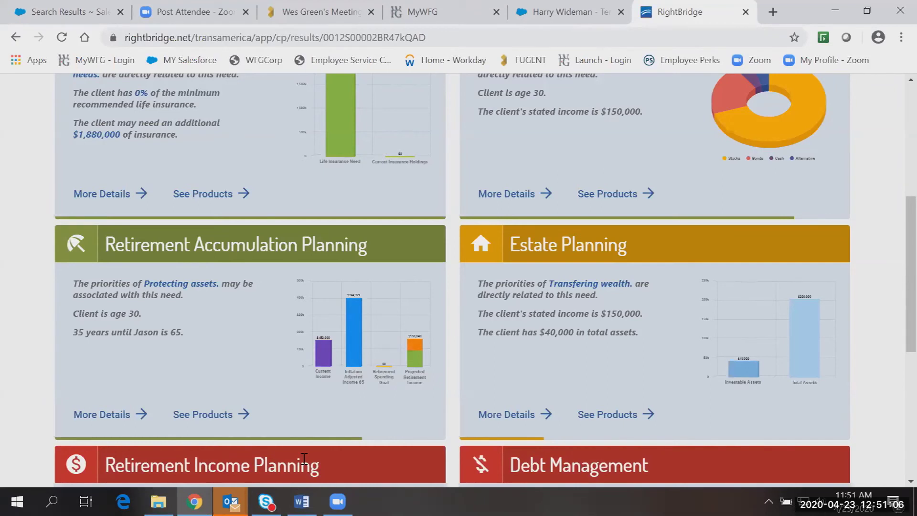
scroll(682, 330, down, 2)
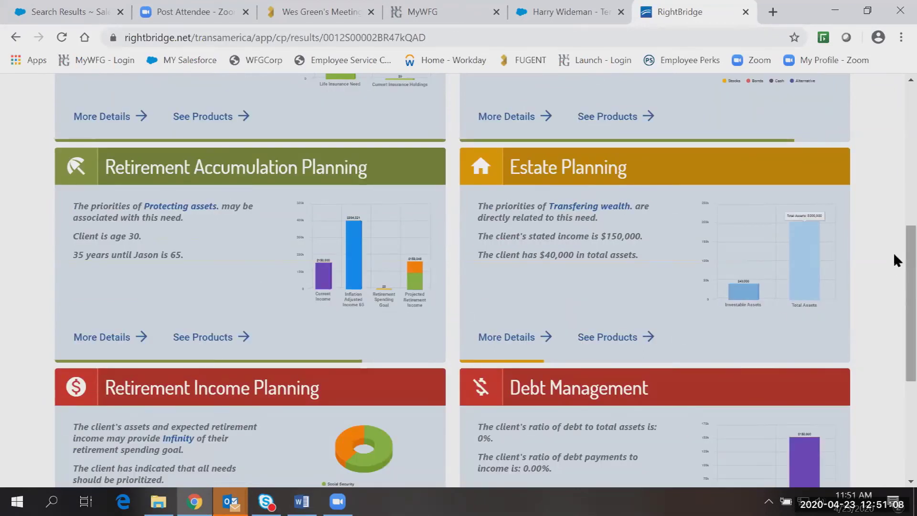
scroll(841, 324, down, 1)
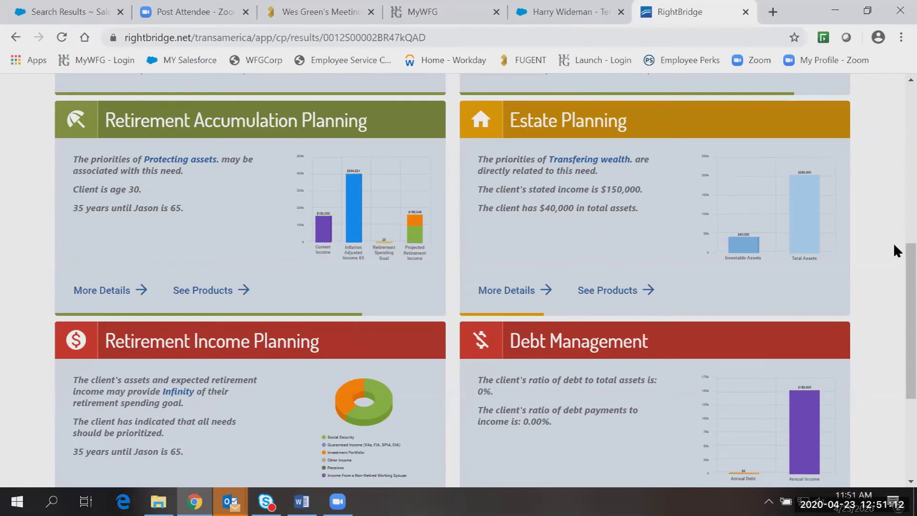
scroll(893, 282, down, 1)
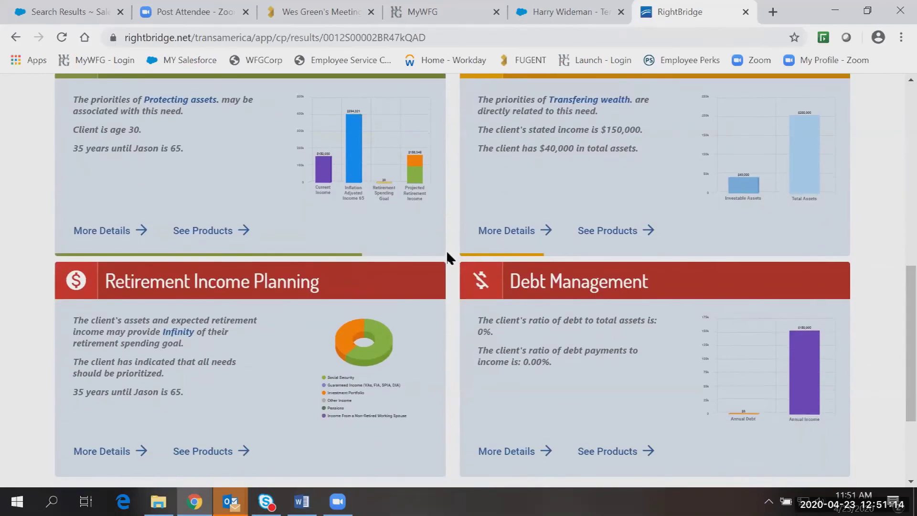
drag(908, 274, 907, 107)
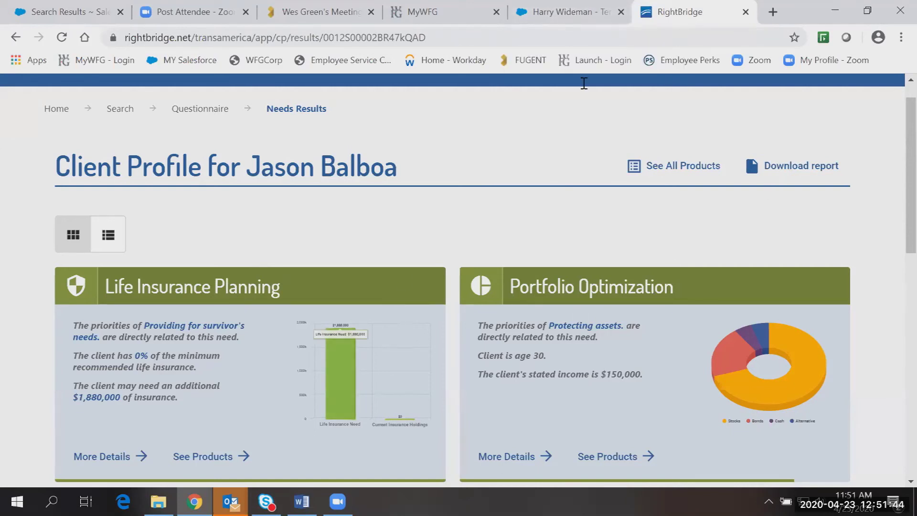
click(564, 12)
Mark Needs Assessment complete on the opportunity, moving it to the Recommendation stage.
click(110, 284)
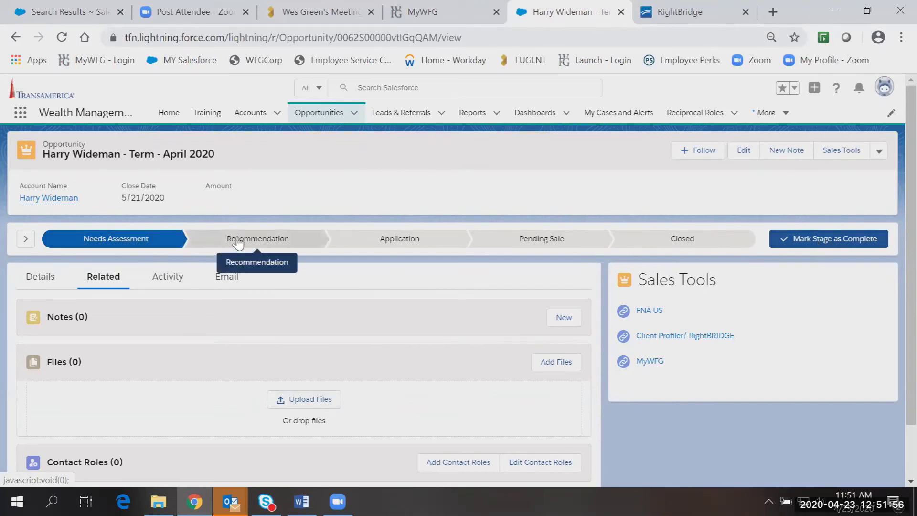
click(806, 242)
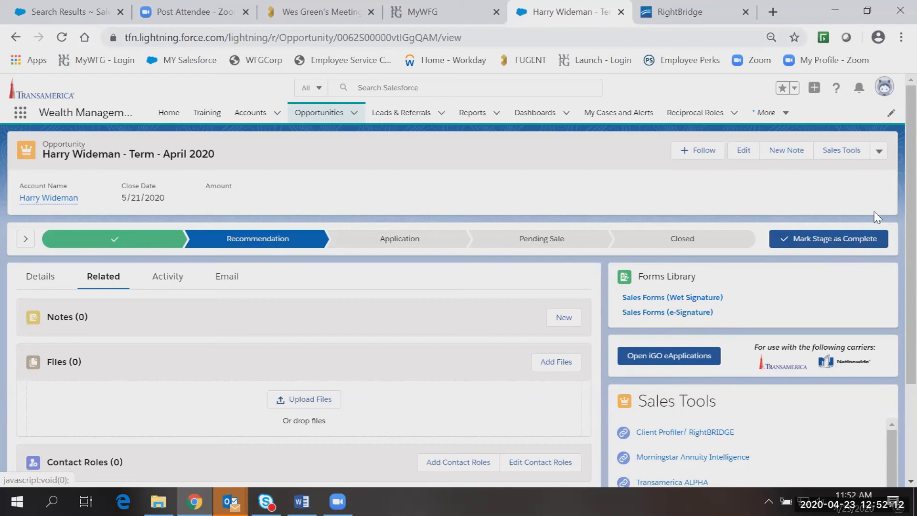
scroll(895, 188, down, 1)
scroll(894, 186, down, 1)
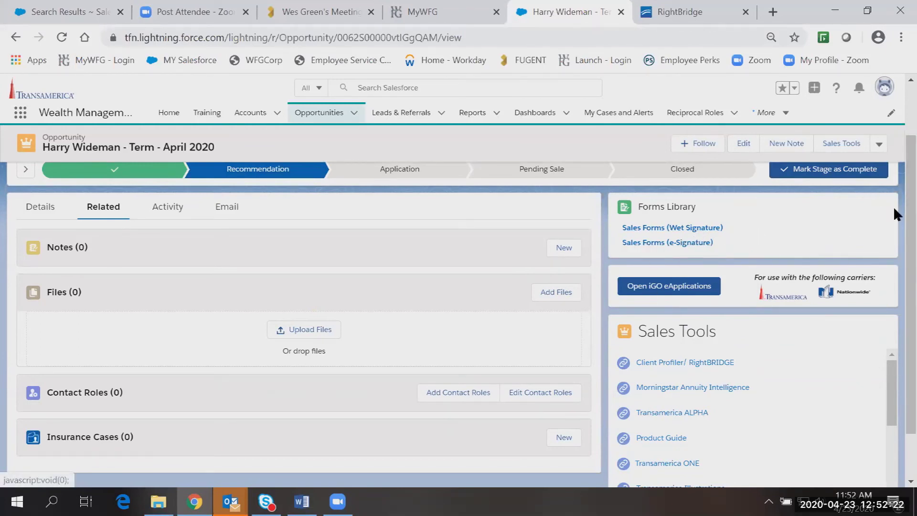
scroll(893, 200, down, 1)
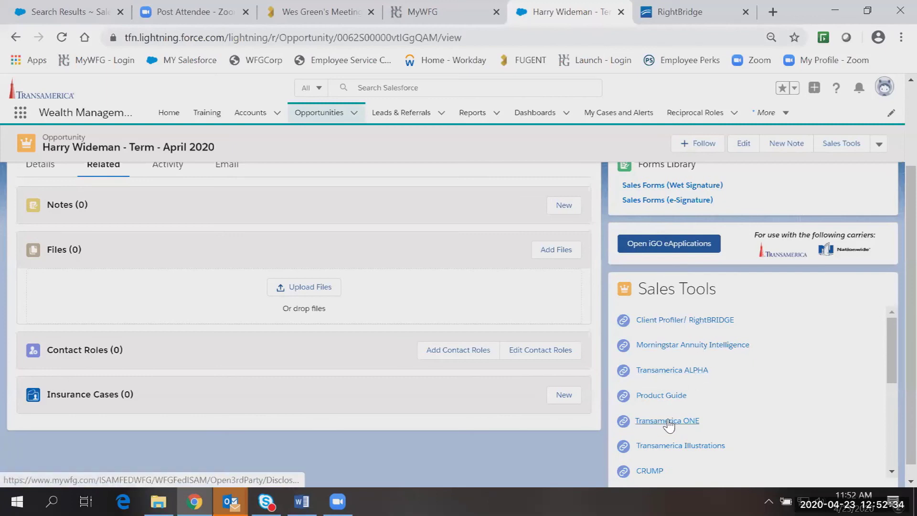
drag(893, 340, 893, 389)
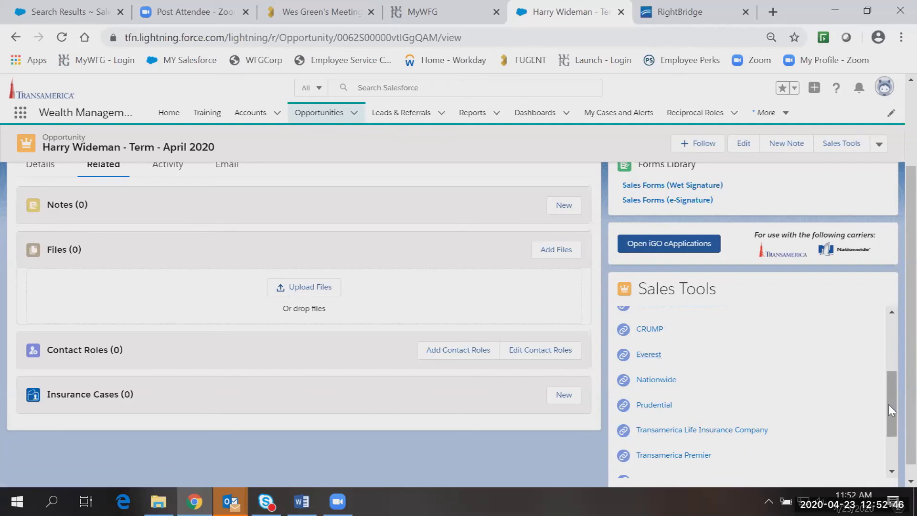
drag(888, 404, 887, 349)
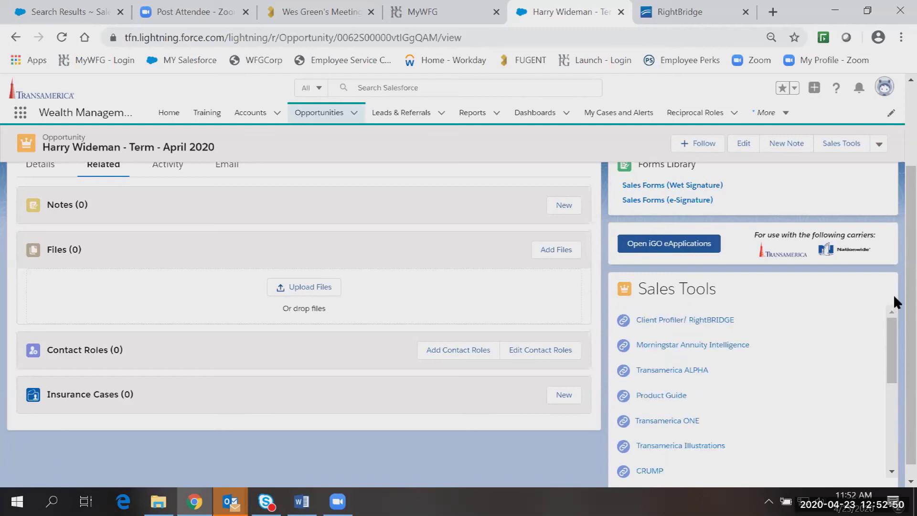
scroll(893, 294, up, 2)
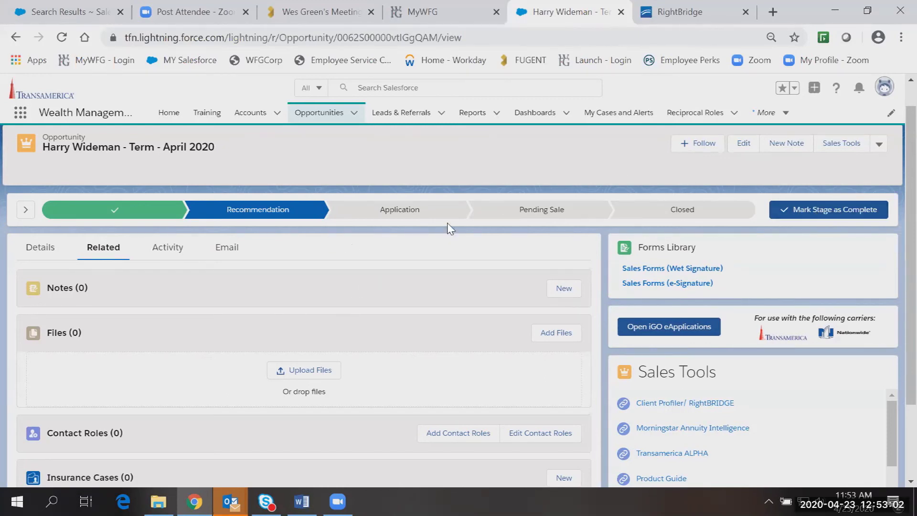
Complete the Recommendation stage to reach Application and launch an iGO eApplication.
click(839, 215)
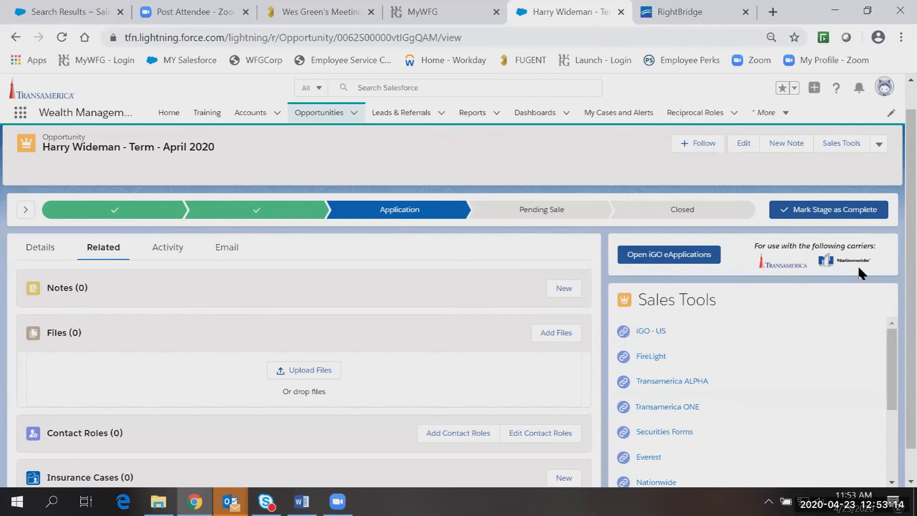
click(681, 261)
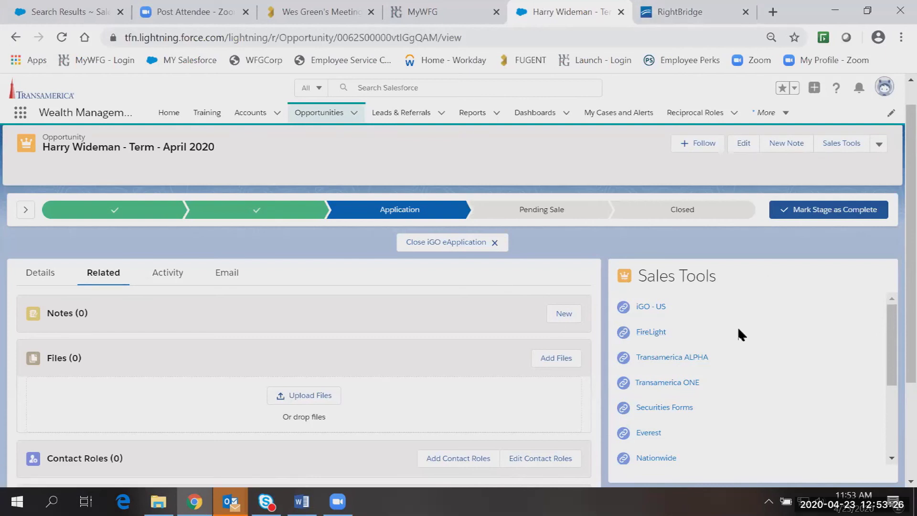
Filter products by Colorado and Term Life, select Trendsetter LB 20, and view Case Information.
click(650, 332)
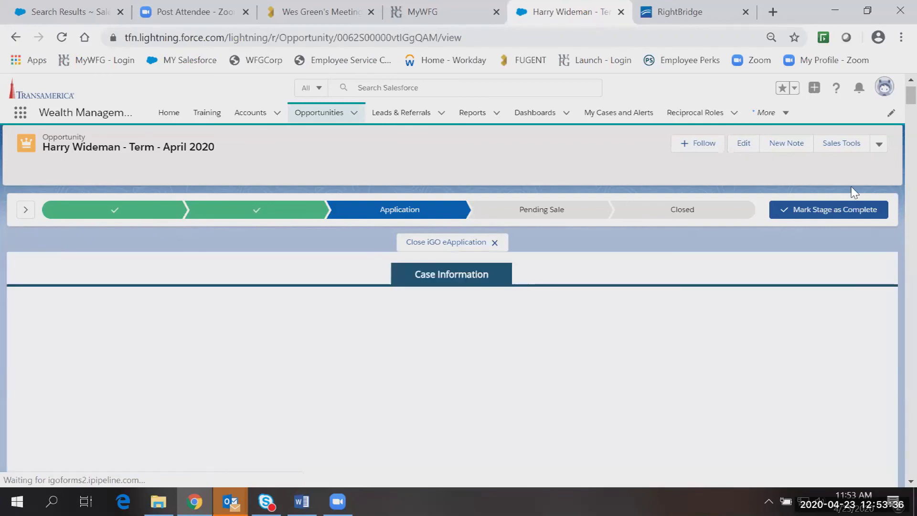
click(911, 481)
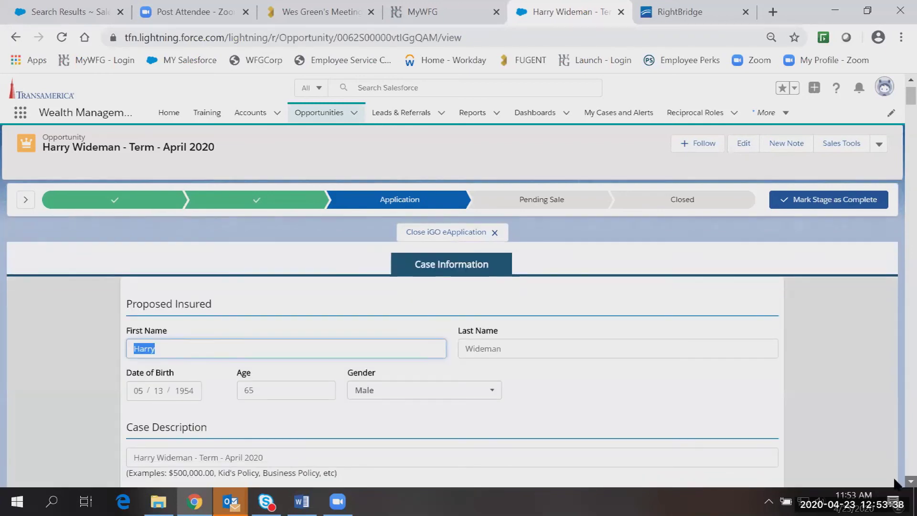
scroll(894, 479, down, 2)
scroll(895, 479, down, 1)
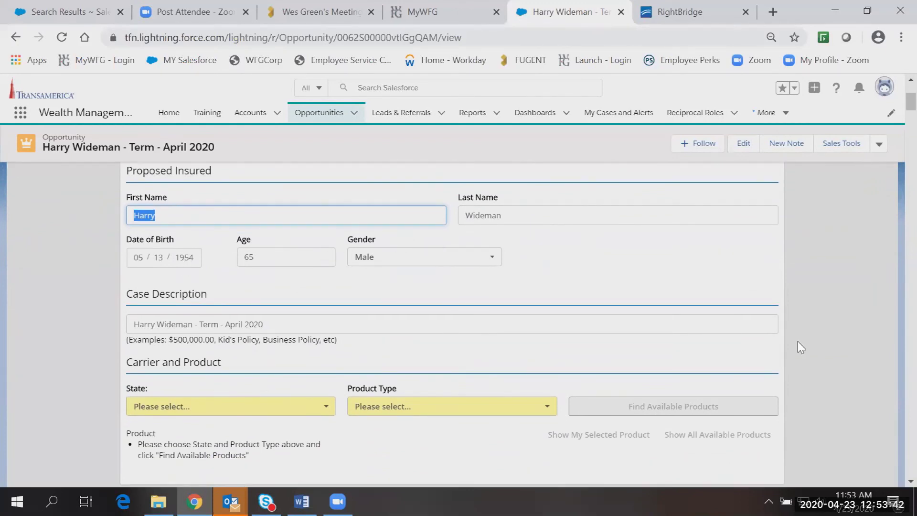
scroll(895, 485, down, 2)
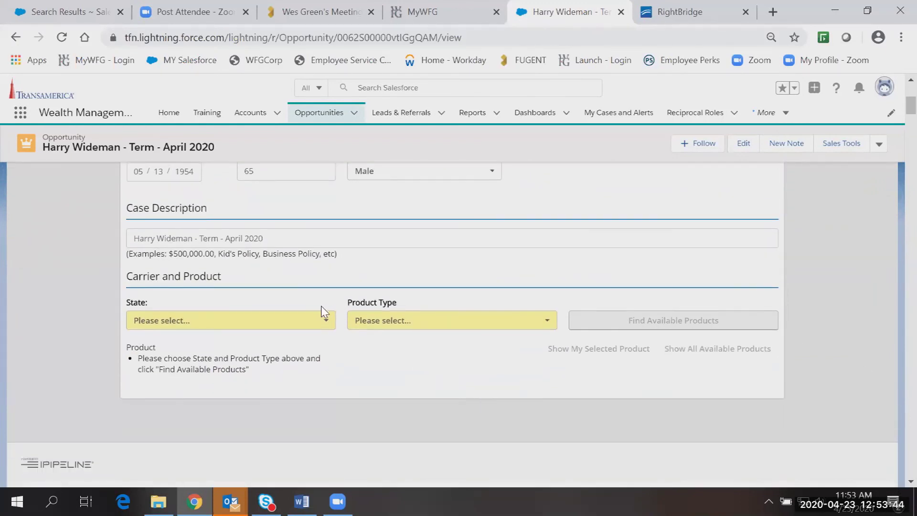
click(302, 324)
click(277, 428)
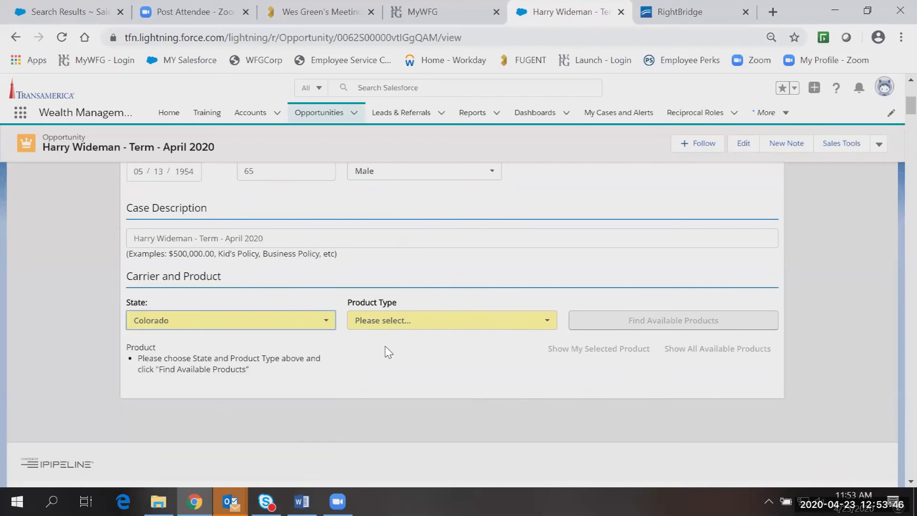
click(417, 321)
click(415, 356)
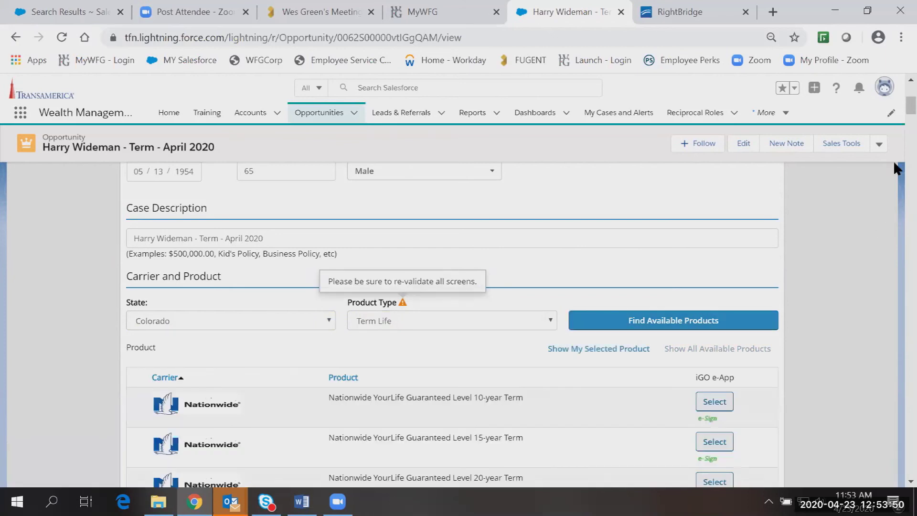
mouse_move(894, 102)
mouse_down()
mouse_move(893, 129)
mouse_move(893, 115)
mouse_up()
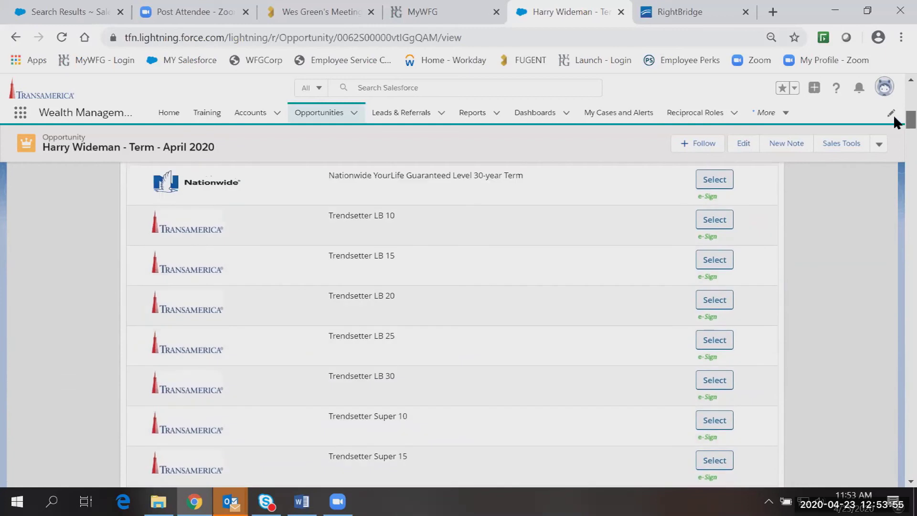
click(715, 306)
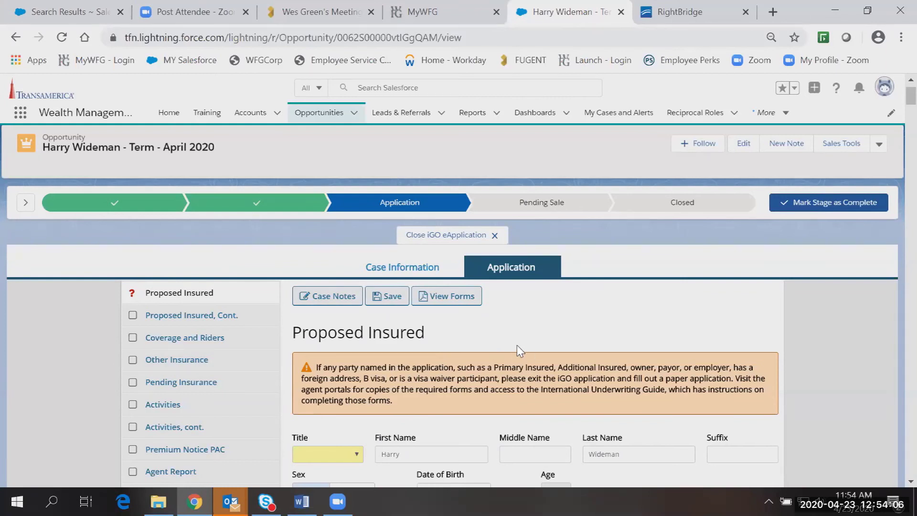
click(431, 267)
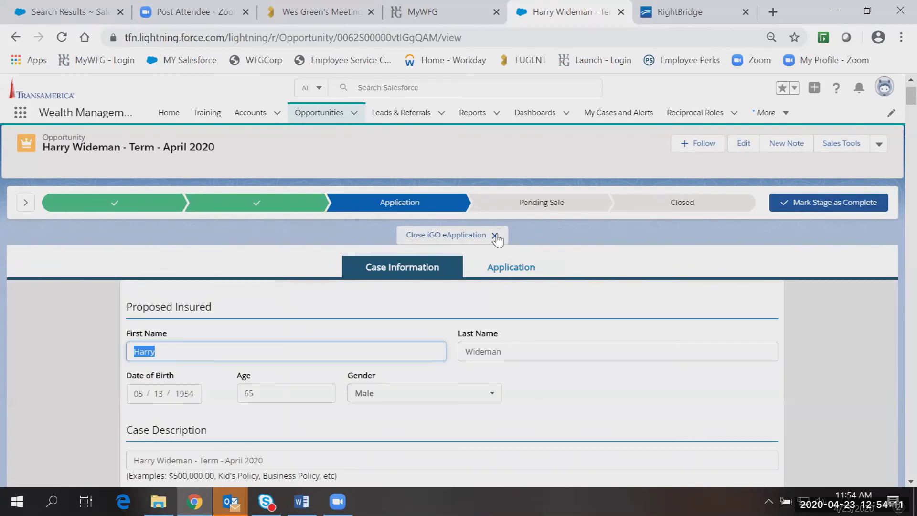
Close the iGO eApplication and scroll back to the top of the Application-stage opportunity.
click(495, 236)
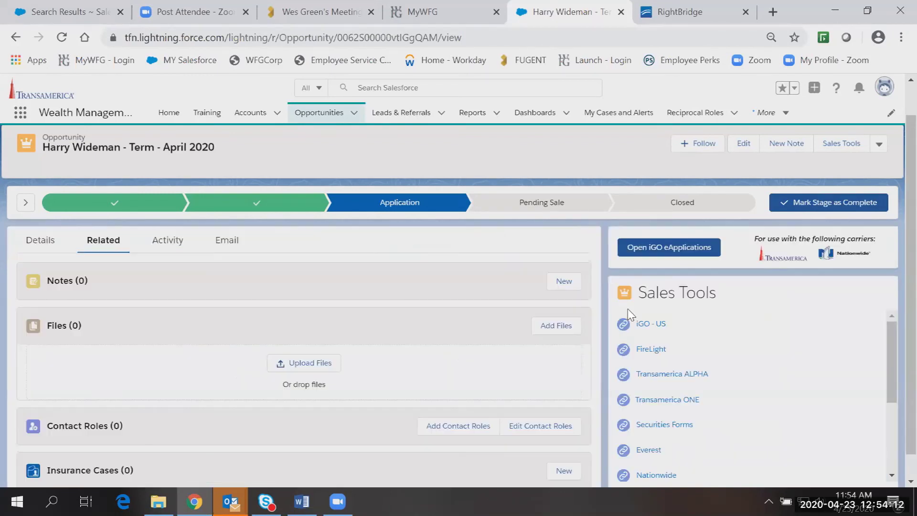
scroll(893, 315, down, 1)
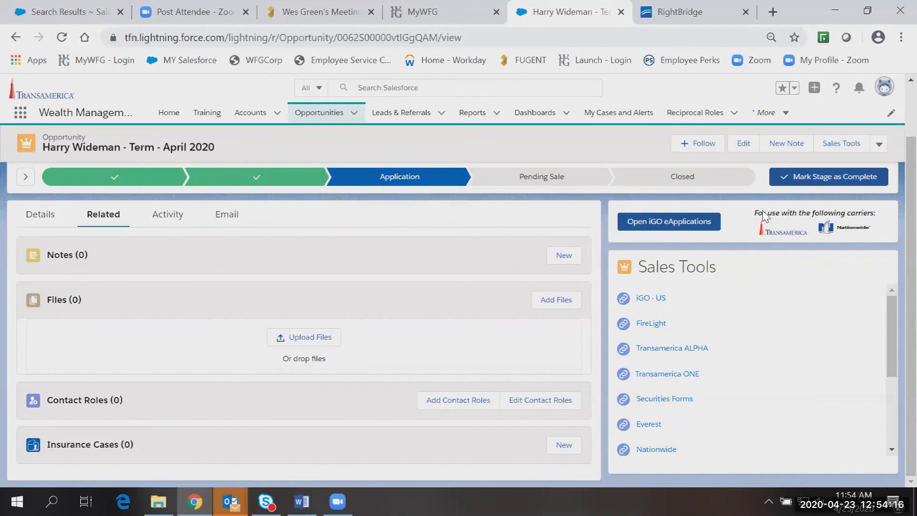
scroll(307, 242, up, 2)
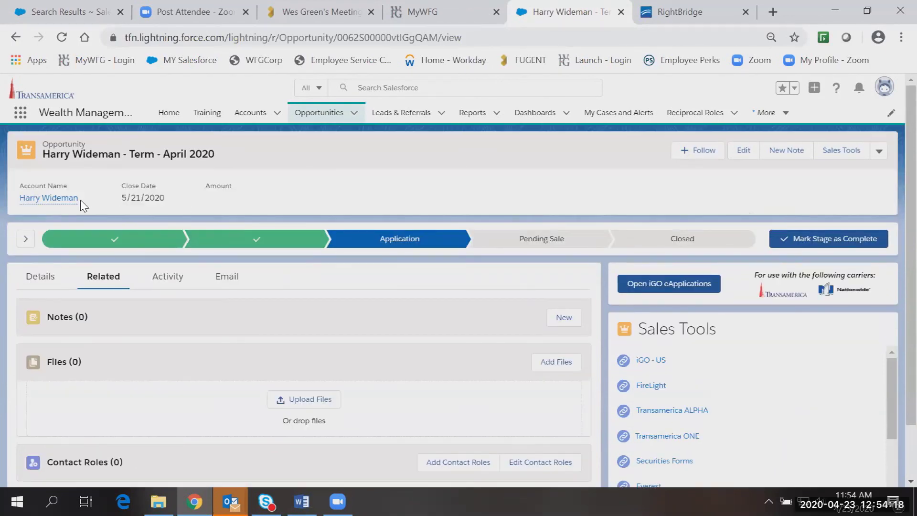
mouse_move(26, 198)
Scroll the 'Term - April 2020' opportunity's Details through the Suitability Review and Insurance Case Details sections.
click(45, 283)
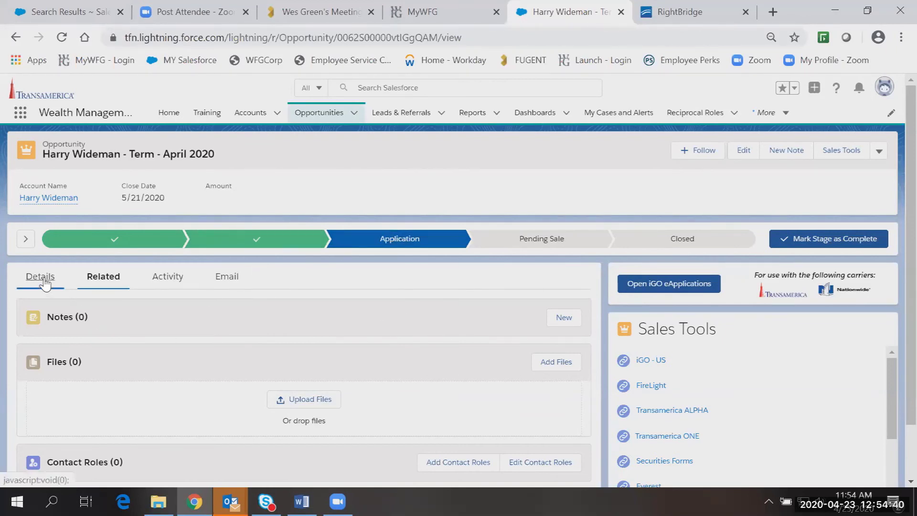
scroll(893, 215, down, 1)
scroll(893, 215, down, 5)
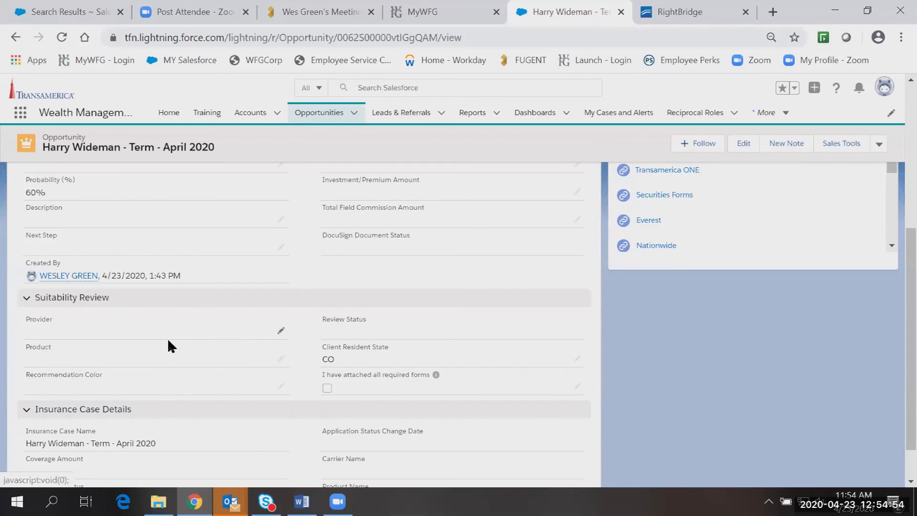
scroll(420, 334, down, 1)
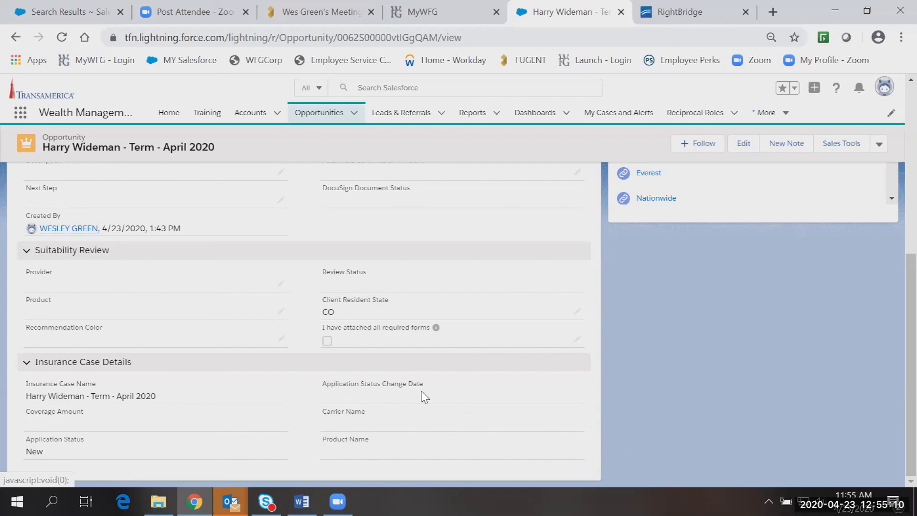
scroll(420, 399, up, 10)
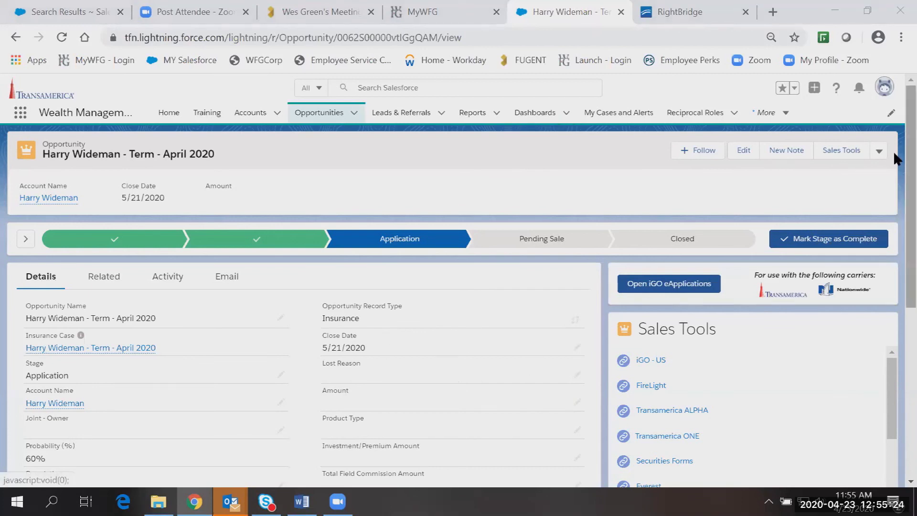
scroll(893, 151, down, 5)
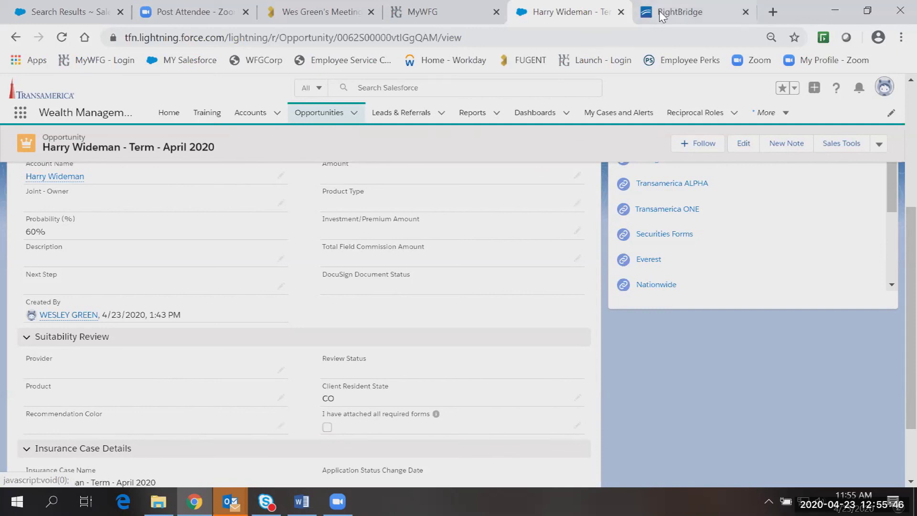
Launch the Life Wizard from the client's RightBridge profile with Select Life Insurance.
click(680, 12)
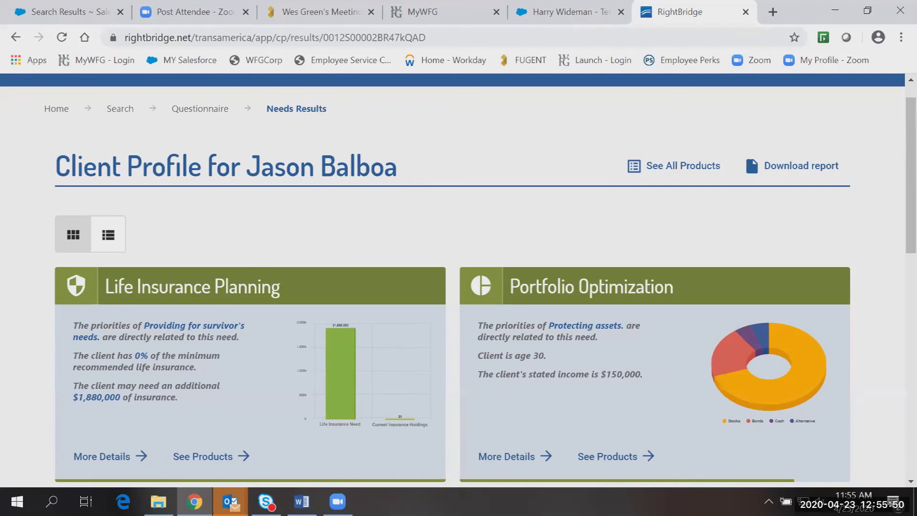
drag(907, 174, 895, 398)
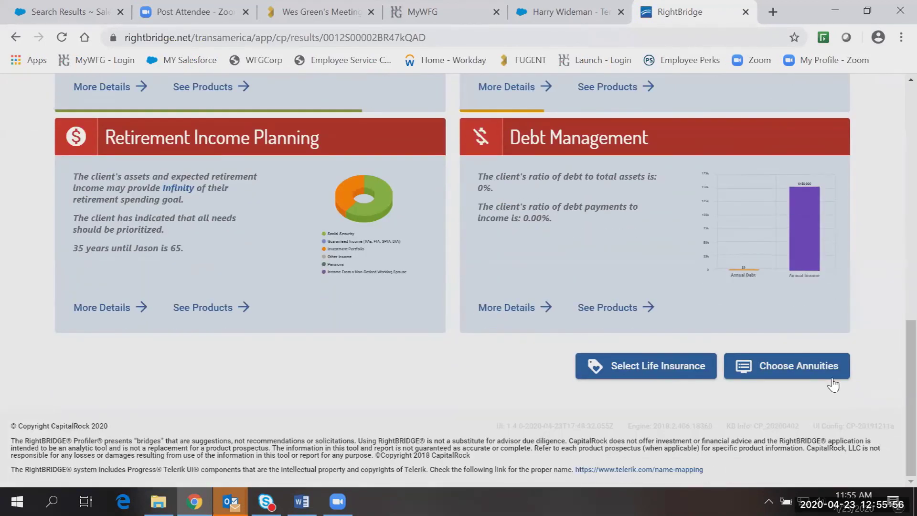
click(635, 365)
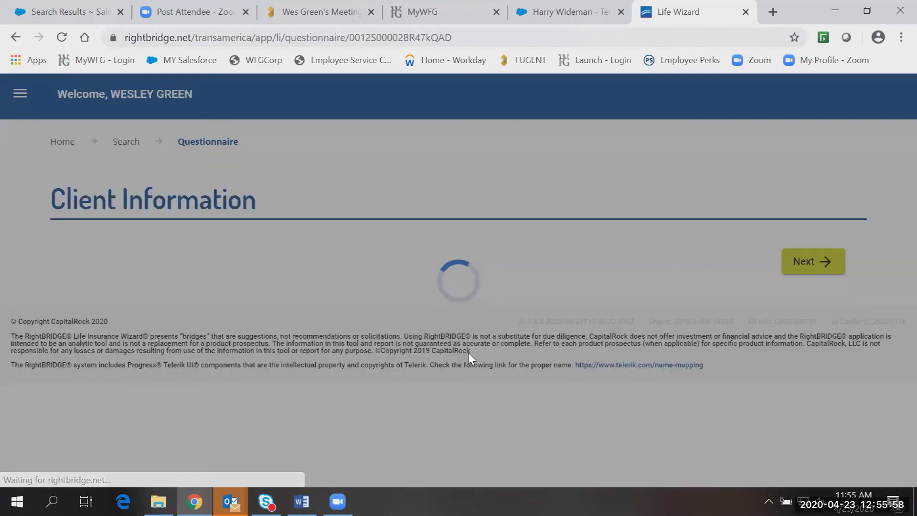
Keep New York as the Life Wizard's State of Issue.
click(214, 298)
click(215, 301)
click(215, 301)
click(489, 311)
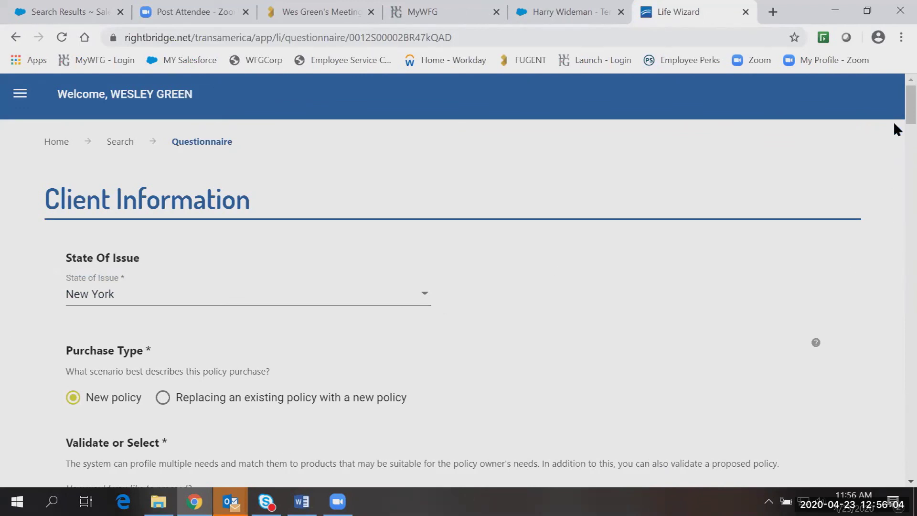
scroll(893, 143, down, 7)
scroll(327, 309, up, 2)
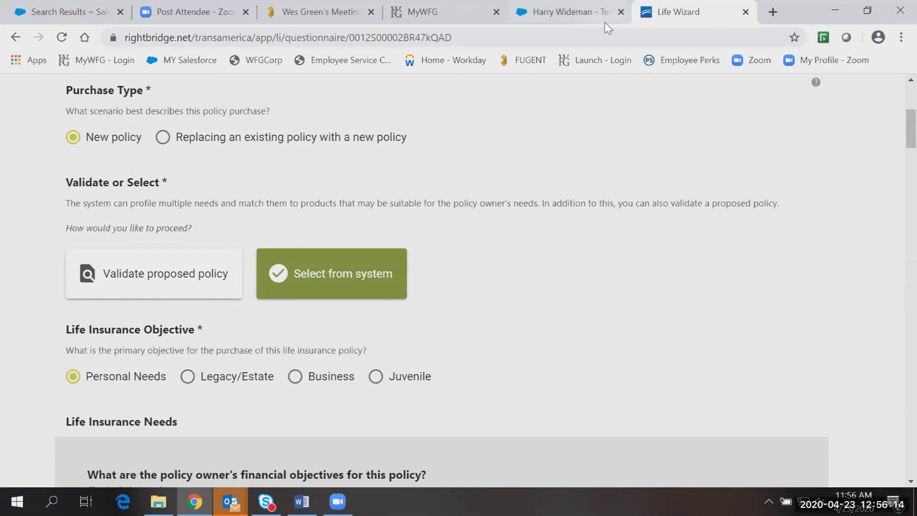
Back on the client's 'Term - April 2020' opportunity, check Details: resident state CO, Application Status New.
click(574, 19)
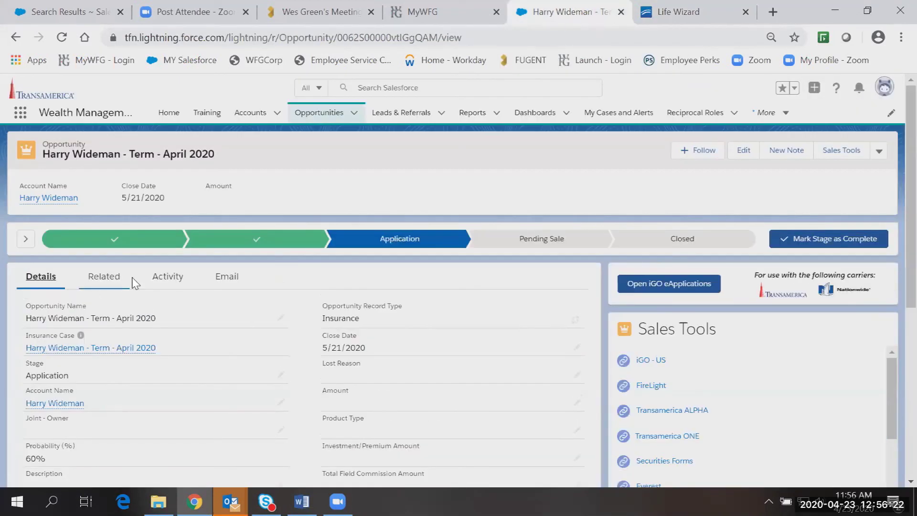
scroll(227, 317, down, 6)
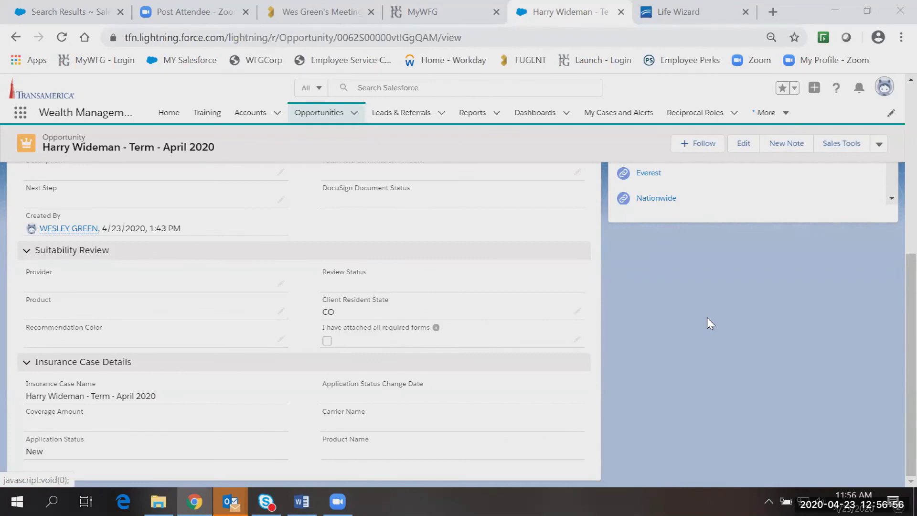
scroll(707, 324, up, 10)
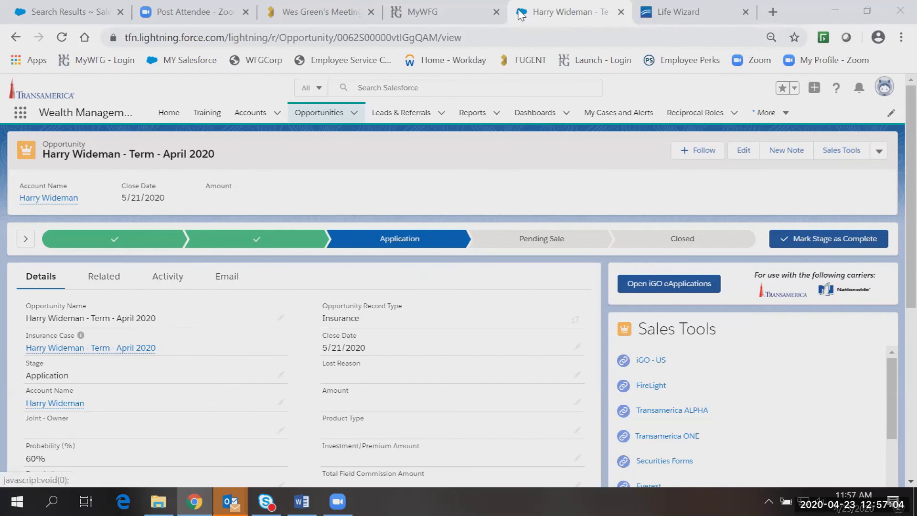
Search MyWFG for 'salesforce' to reach the Salesforce Wealth Management page and its training tools.
click(424, 11)
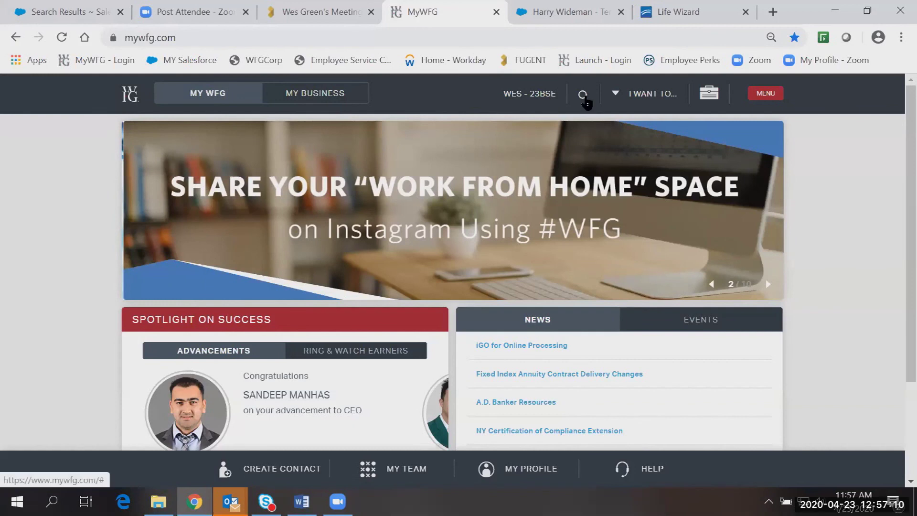
click(584, 95)
text(salesforce)
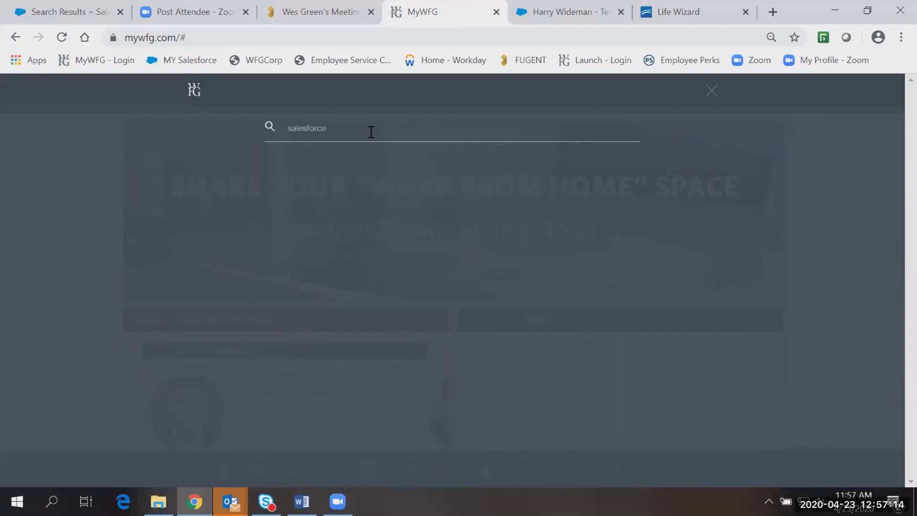
key(Return)
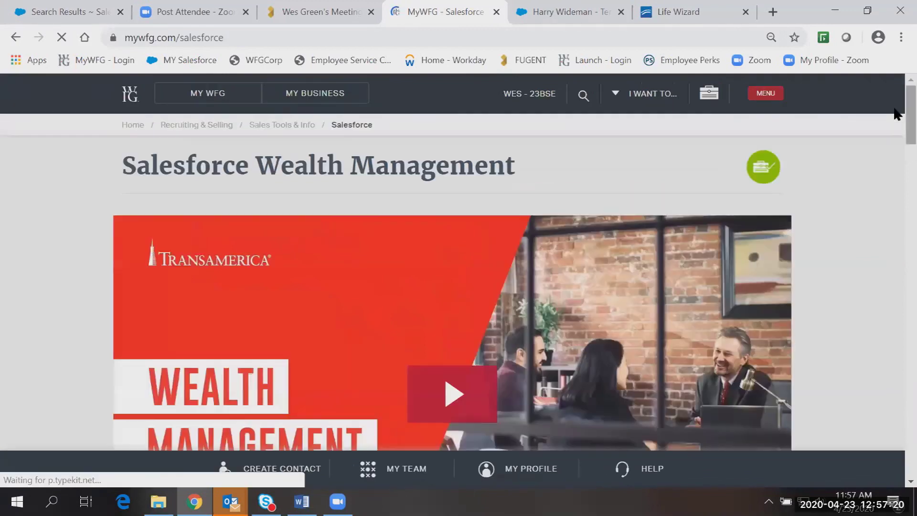
scroll(894, 152, down, 10)
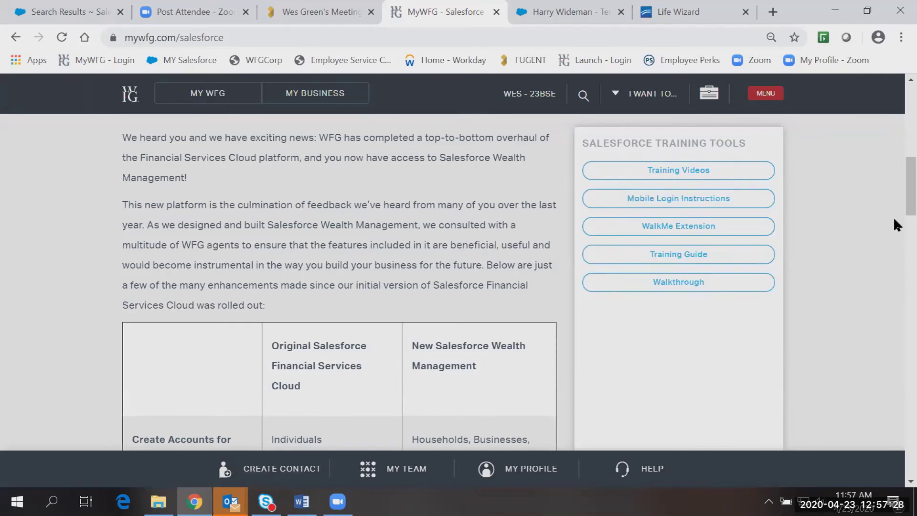
scroll(893, 192, up, 10)
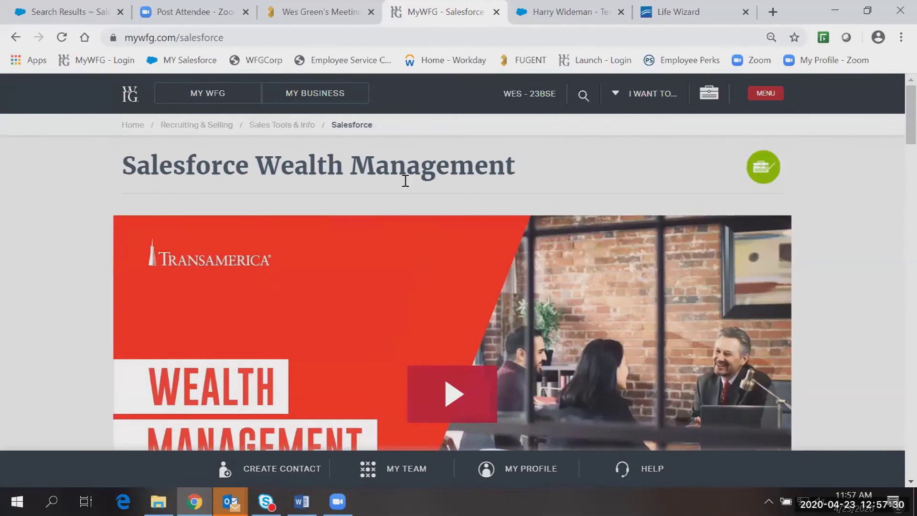